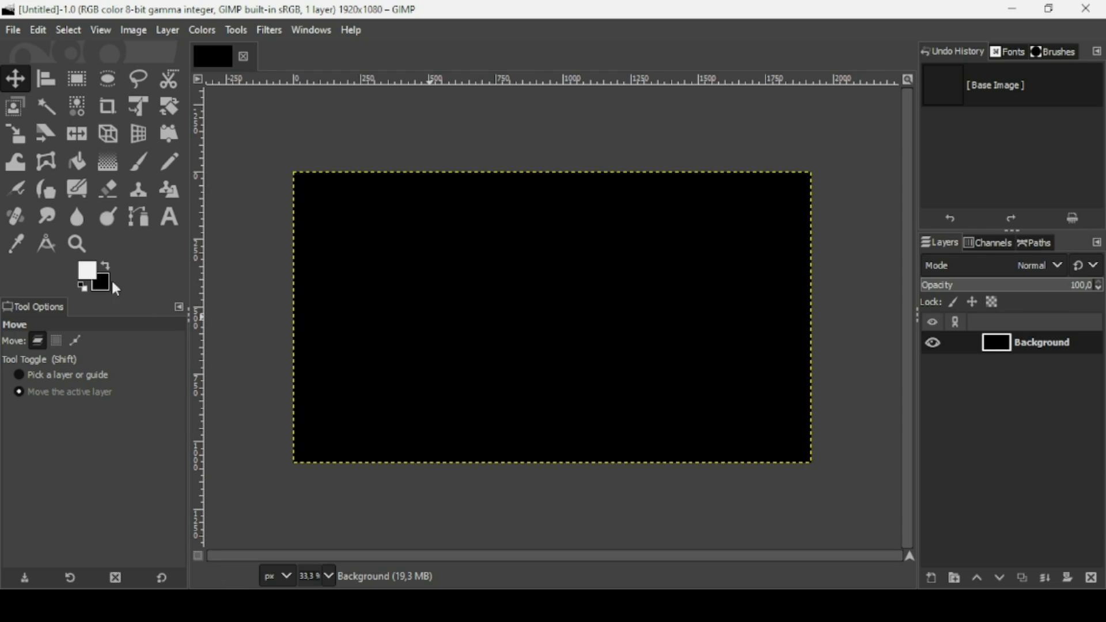
Step: Set the foreground colour to light blue 5fc1e8 and fill the Background layer with it
left_click(92, 277)
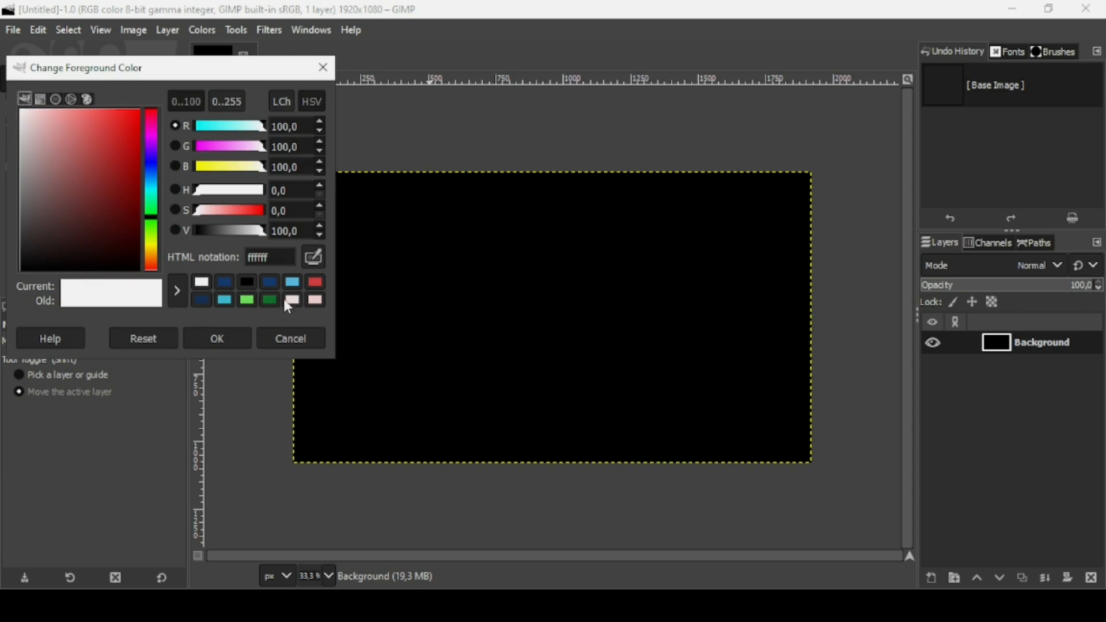
left_click(294, 283)
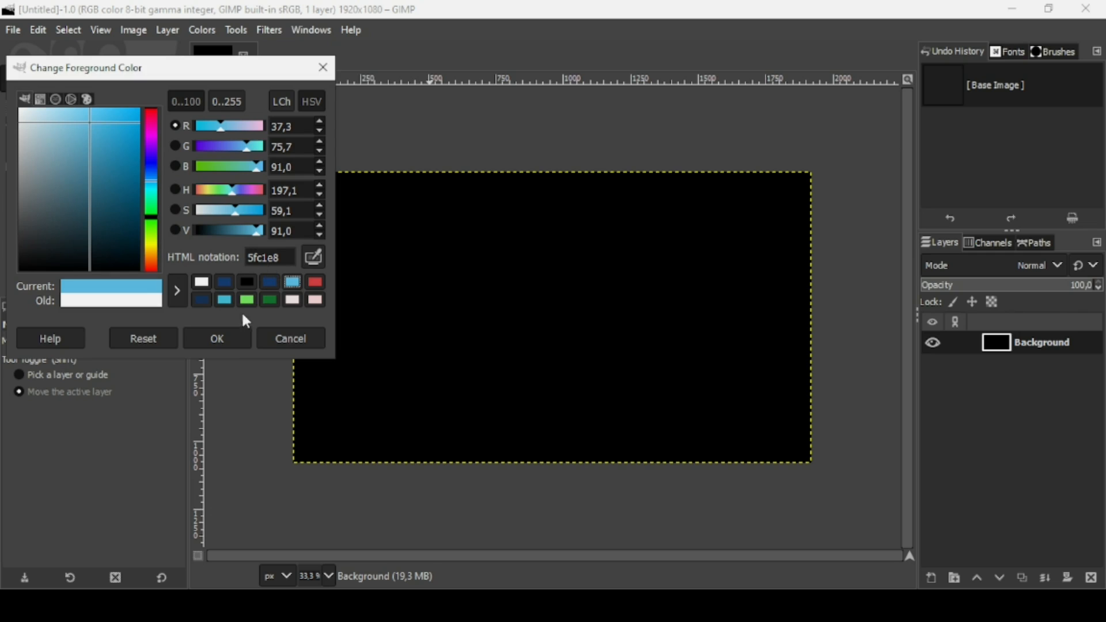
left_click(234, 337)
left_click_drag(92, 276, 595, 265)
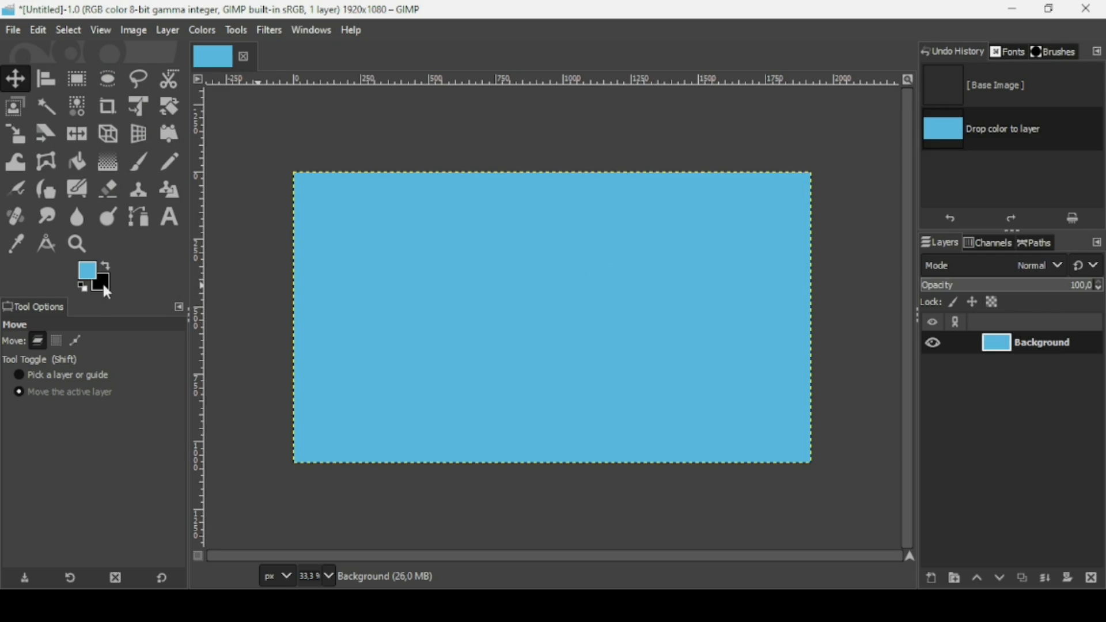
Step: Set the background colour to dark blue 163e75
left_click(104, 287)
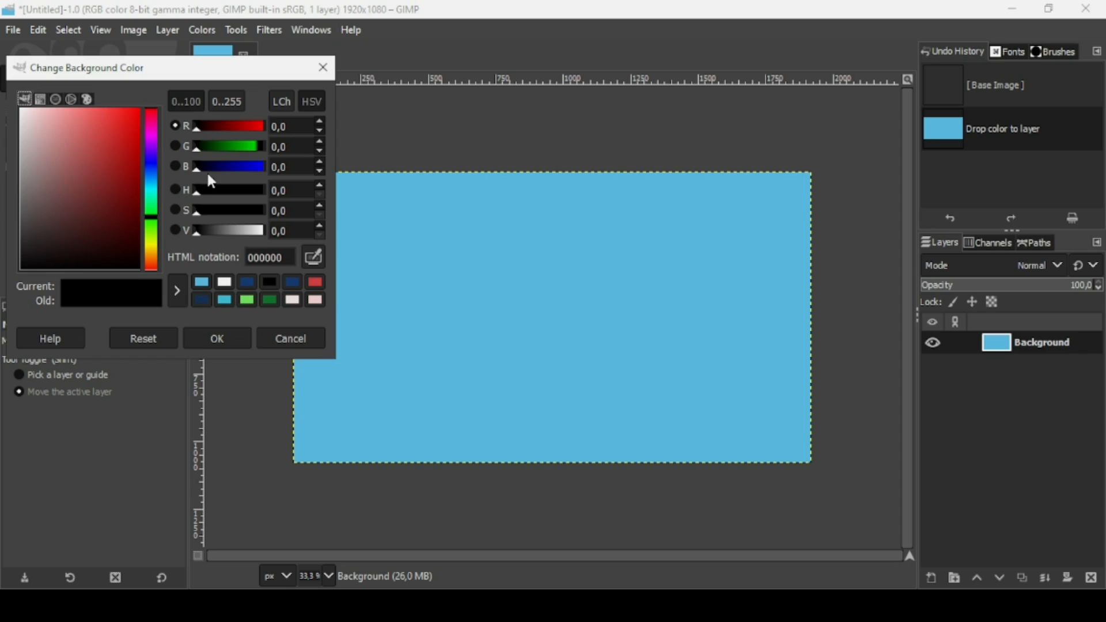
left_click(248, 283)
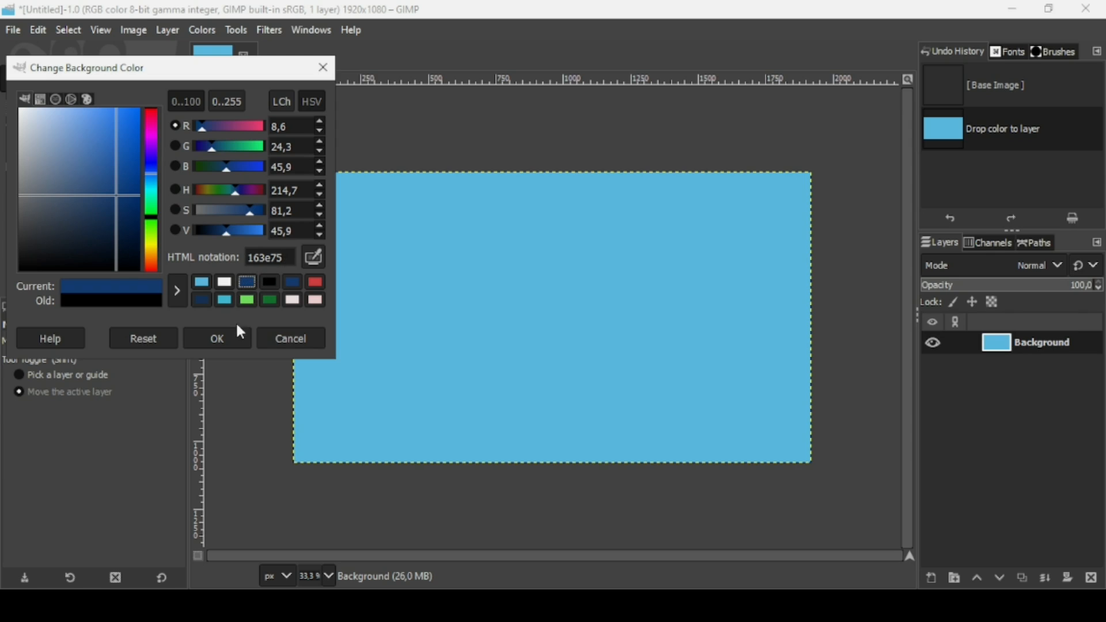
left_click(234, 343)
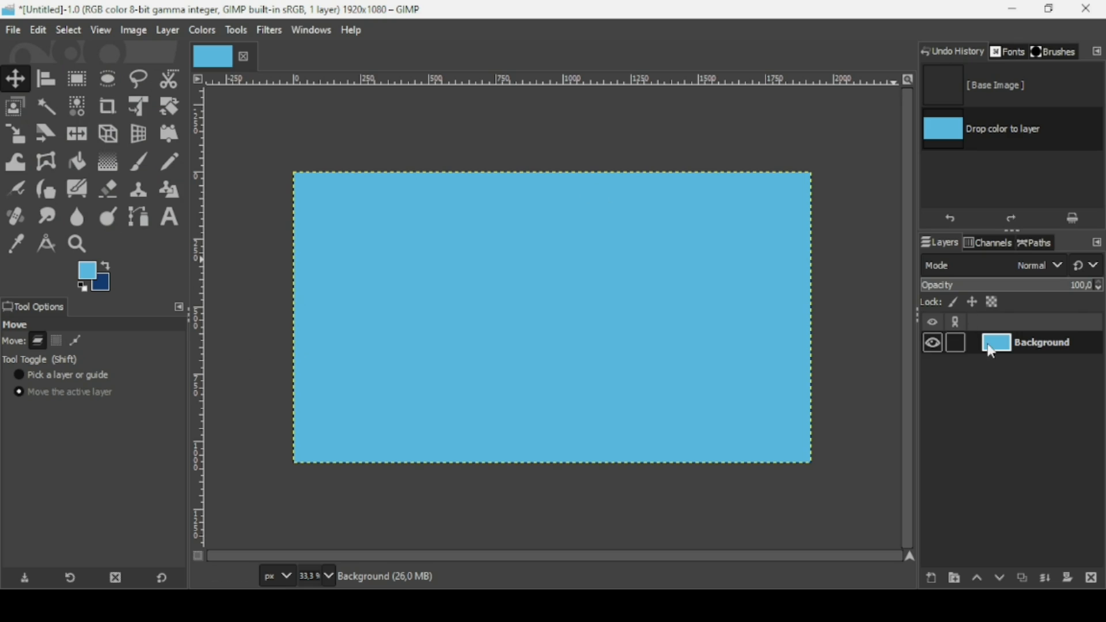
Step: Add a transparent 1920 x 1080 px layer above the background and open the Blinds filter for it through a command search
left_click(933, 579)
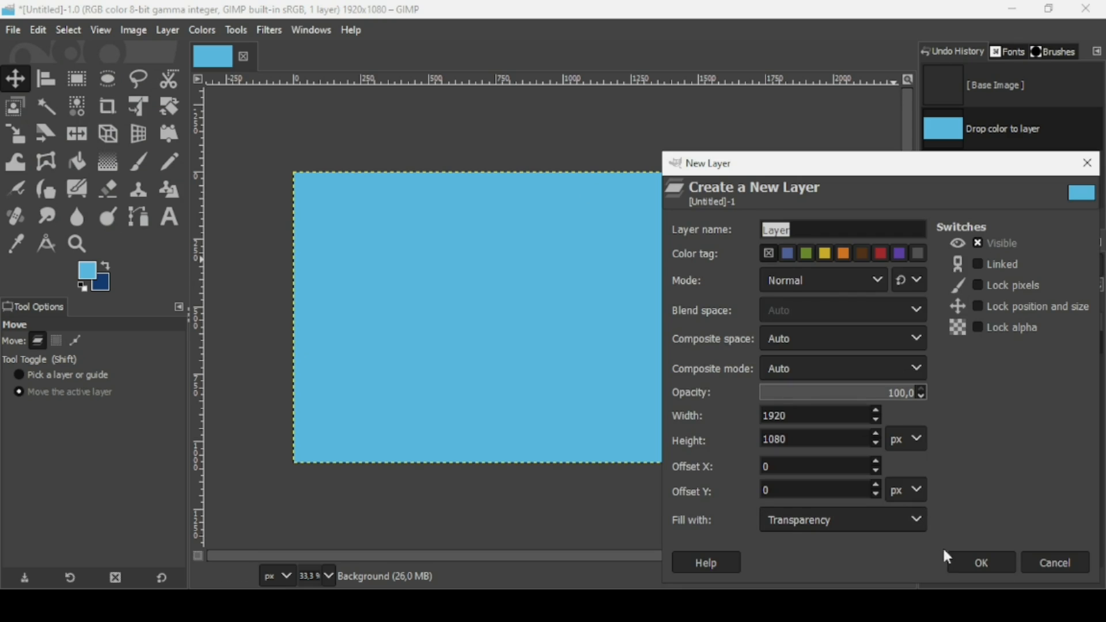
left_click(965, 552)
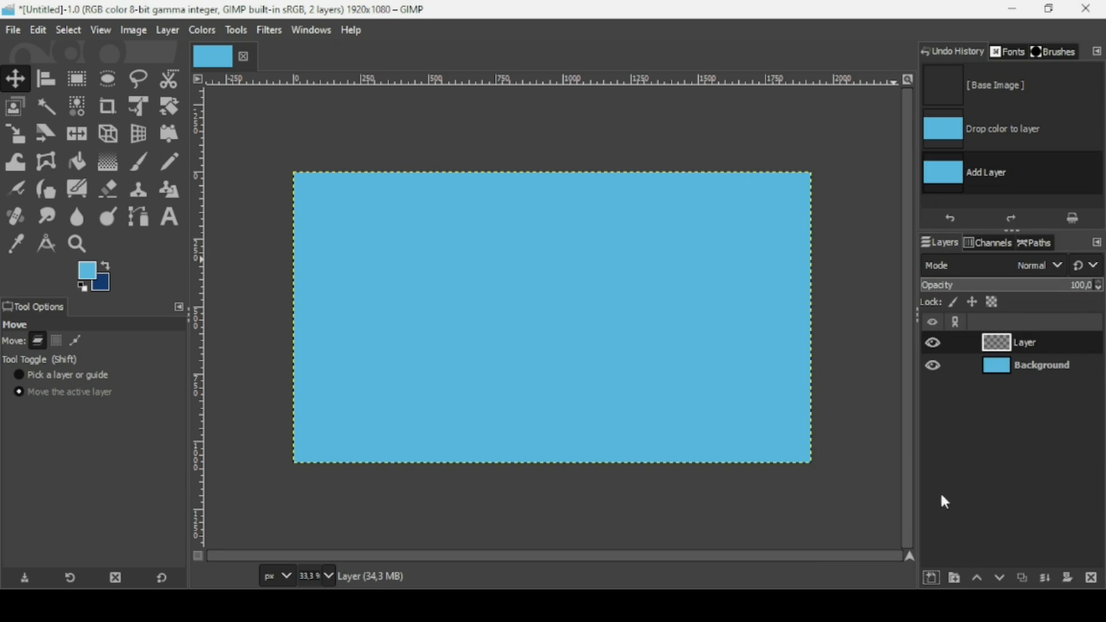
left_click(352, 32)
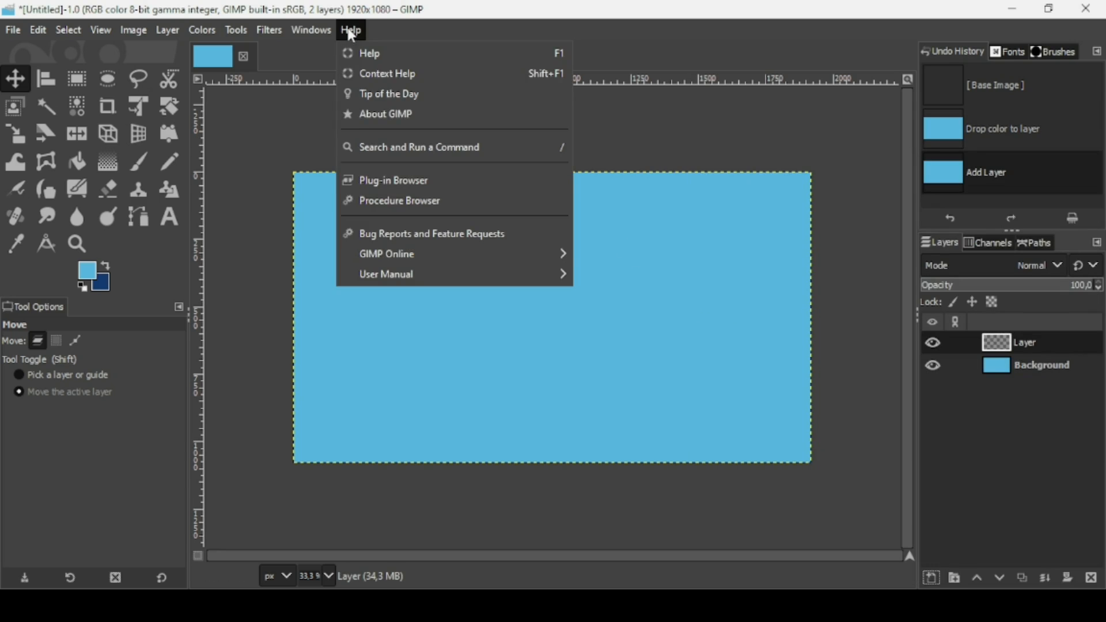
left_click(388, 149)
type("bl")
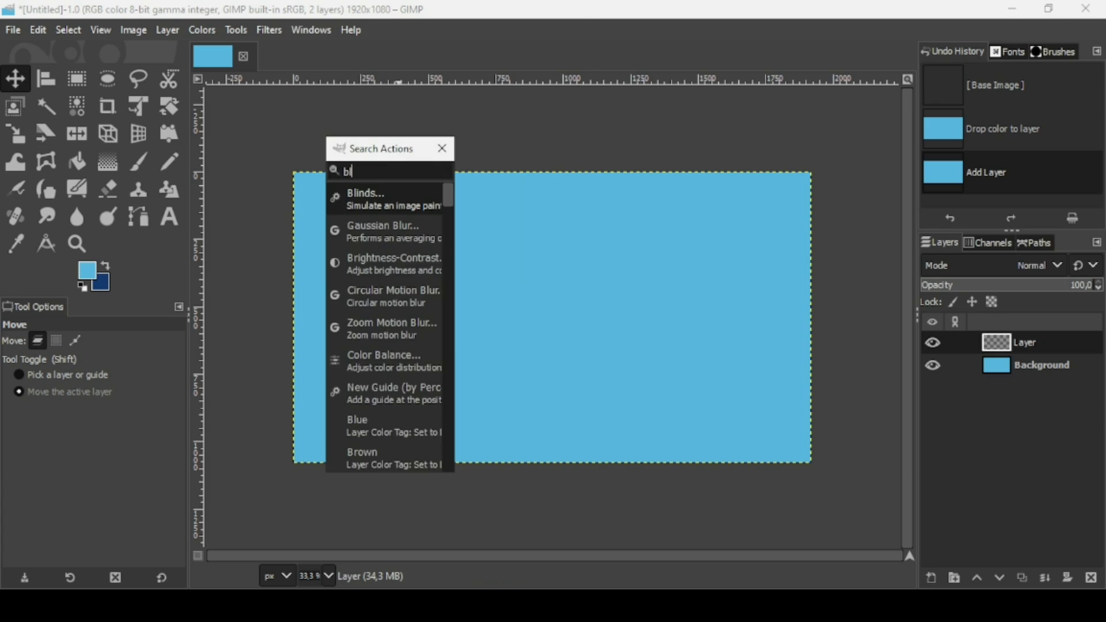
type("inds")
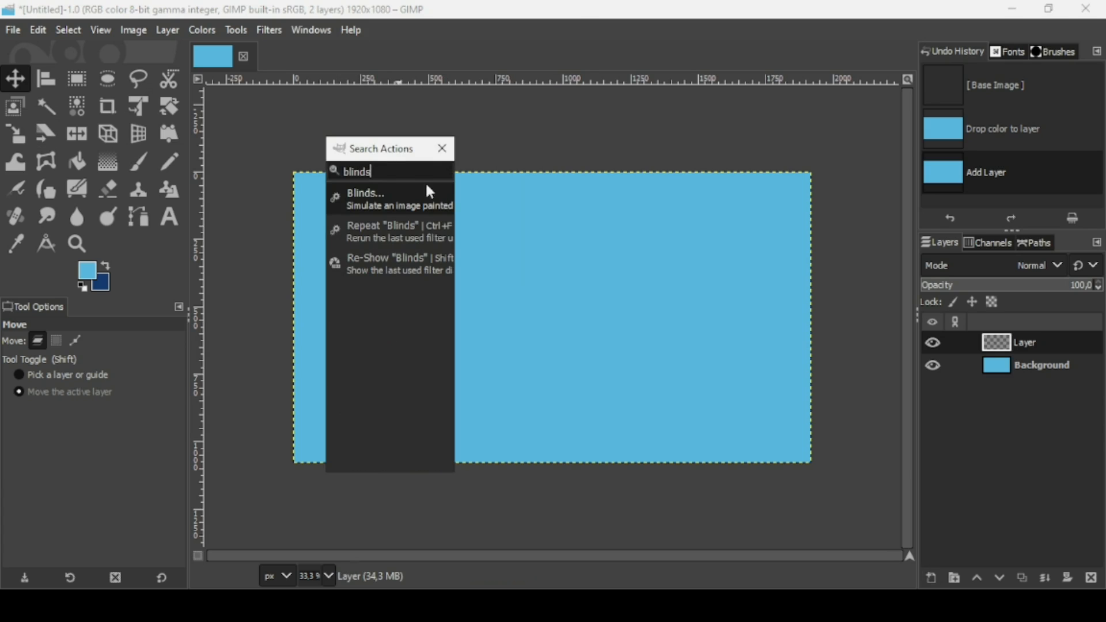
left_click(392, 203)
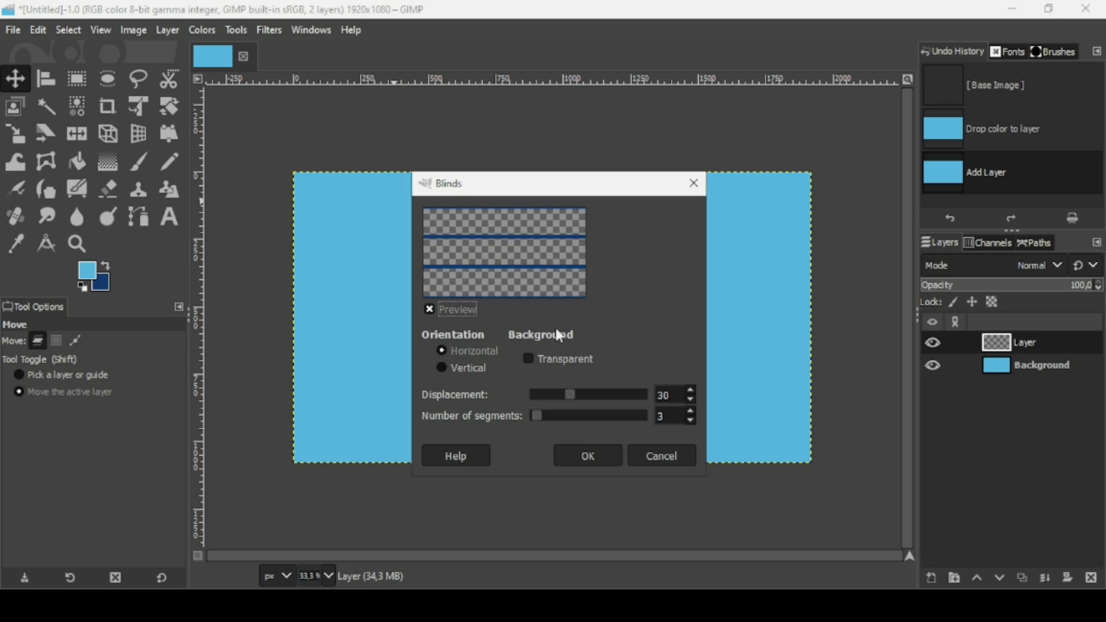
Step: Apply vertical Blinds with displacement 54 and 8 segments, and check the stripes by hiding and showing the layer
left_click(565, 363)
left_click(565, 363)
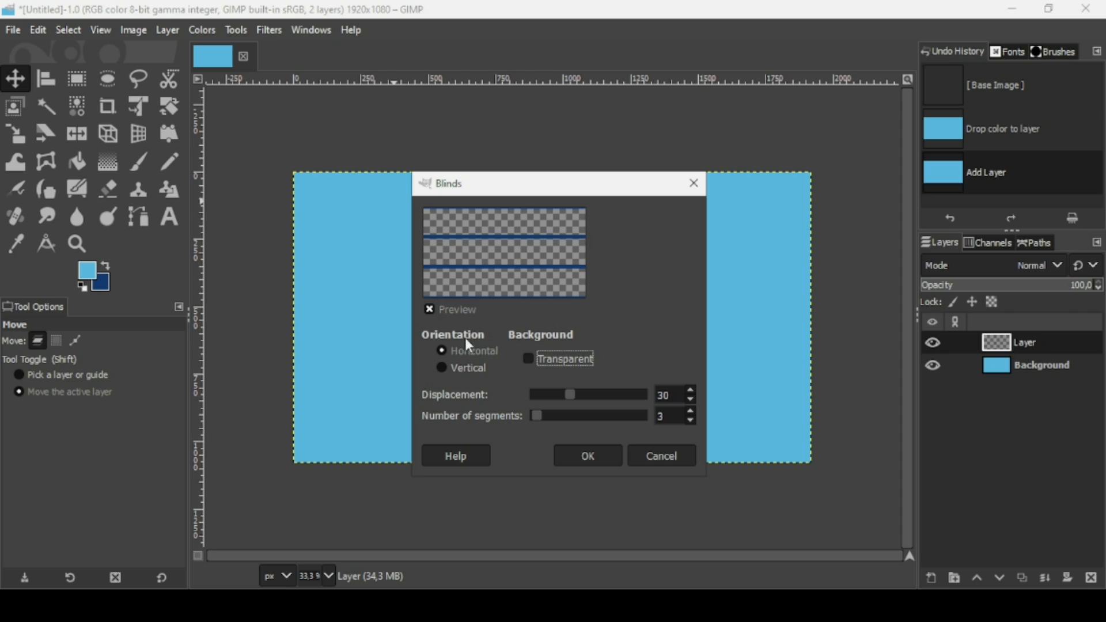
left_click(463, 370)
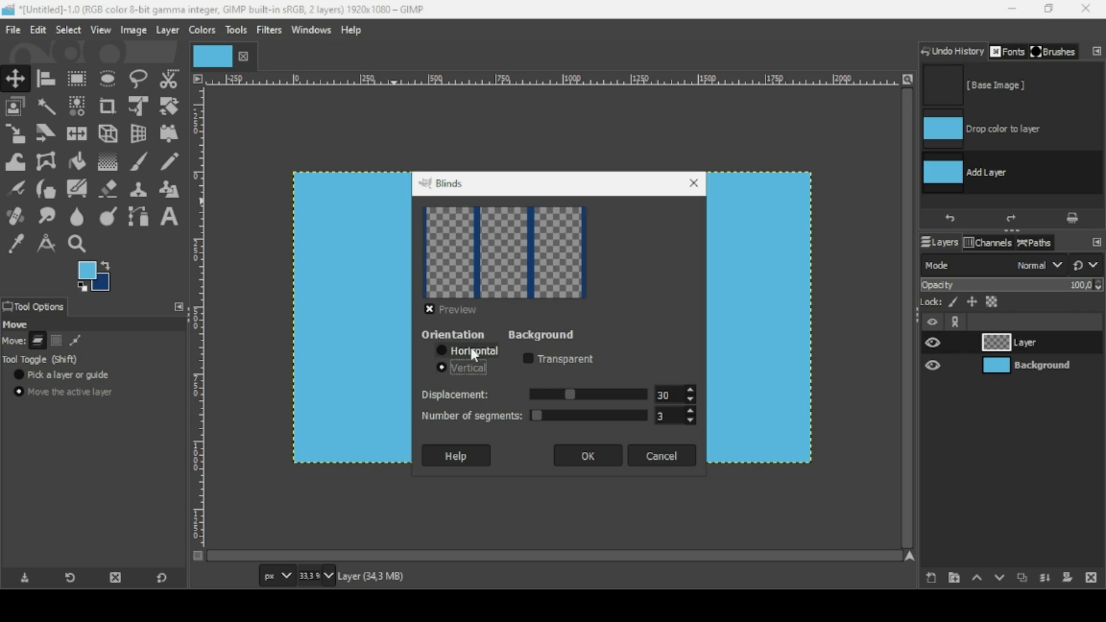
left_click(535, 419)
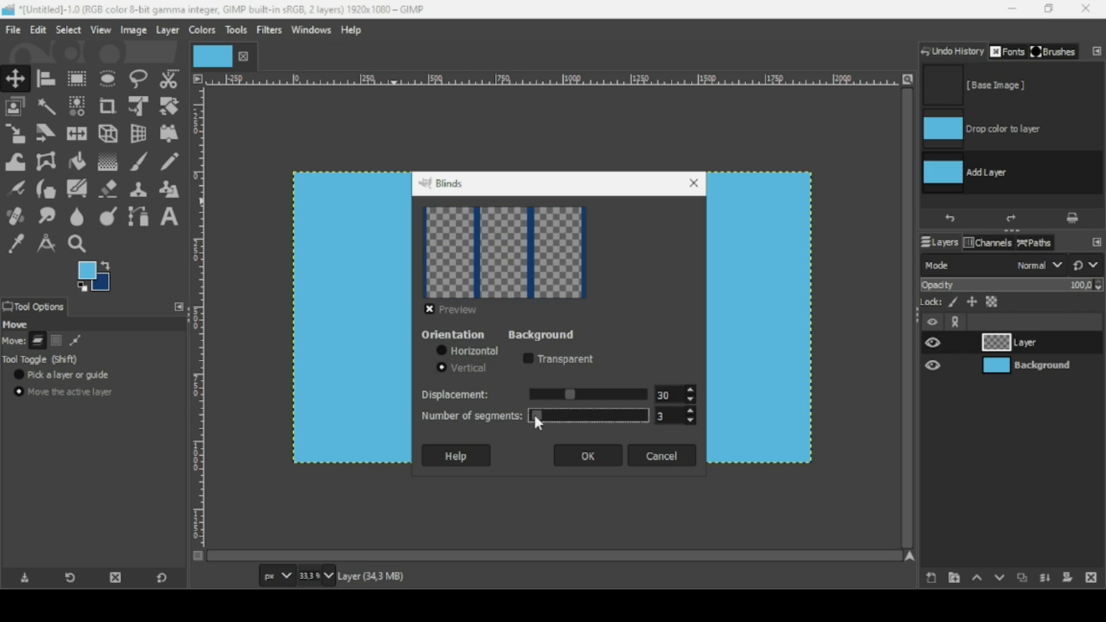
left_click_drag(535, 416, 601, 400)
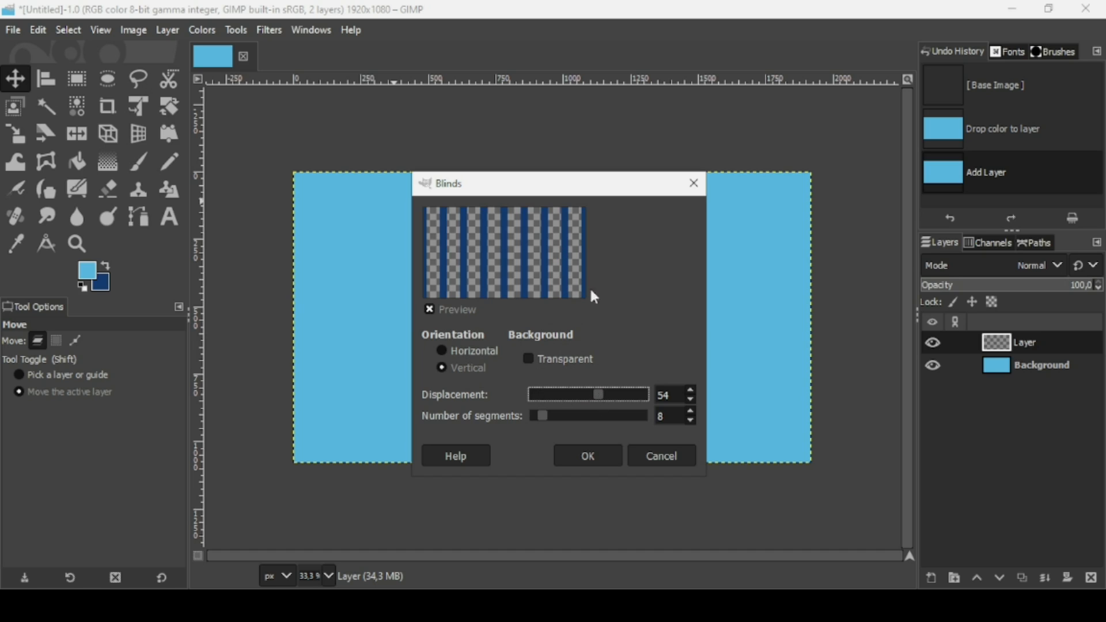
left_click(586, 455)
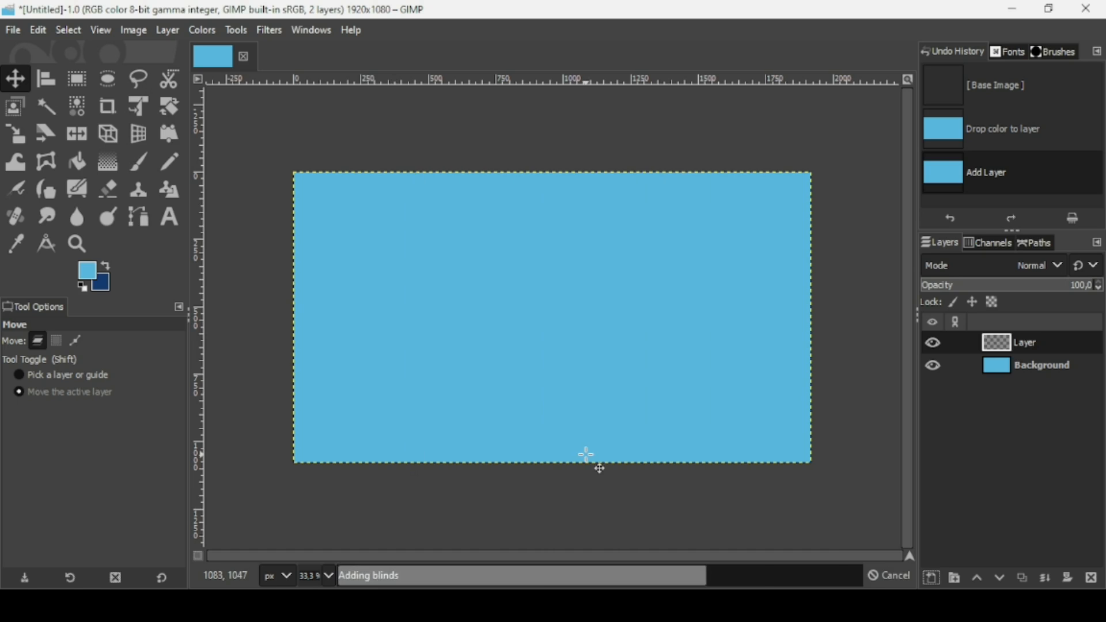
left_click(934, 343)
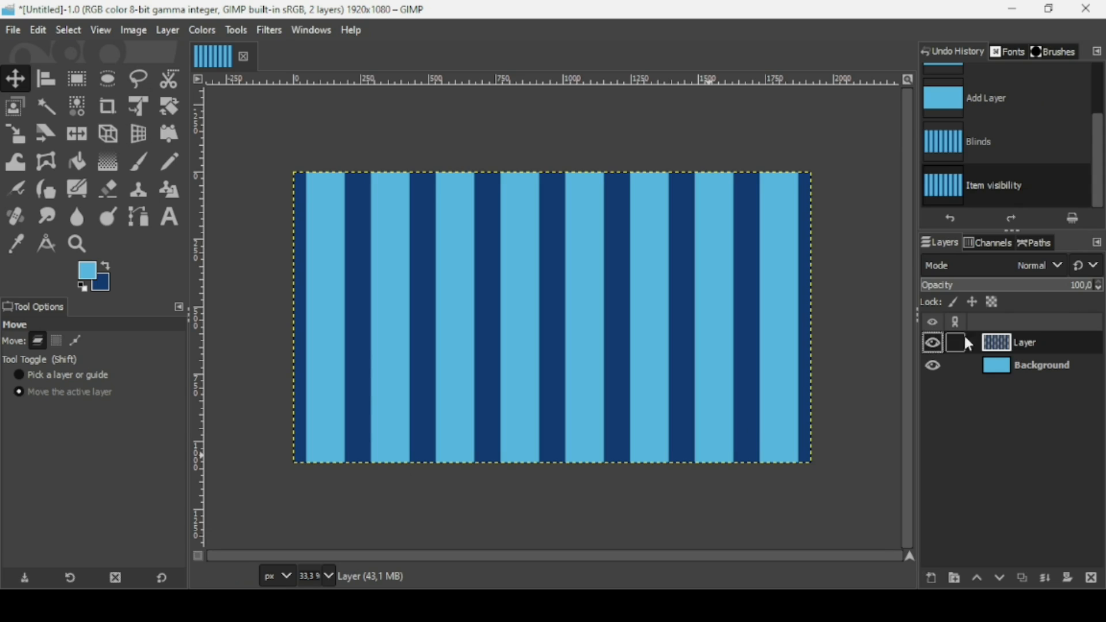
left_click(934, 344)
left_click(934, 344)
left_click(934, 345)
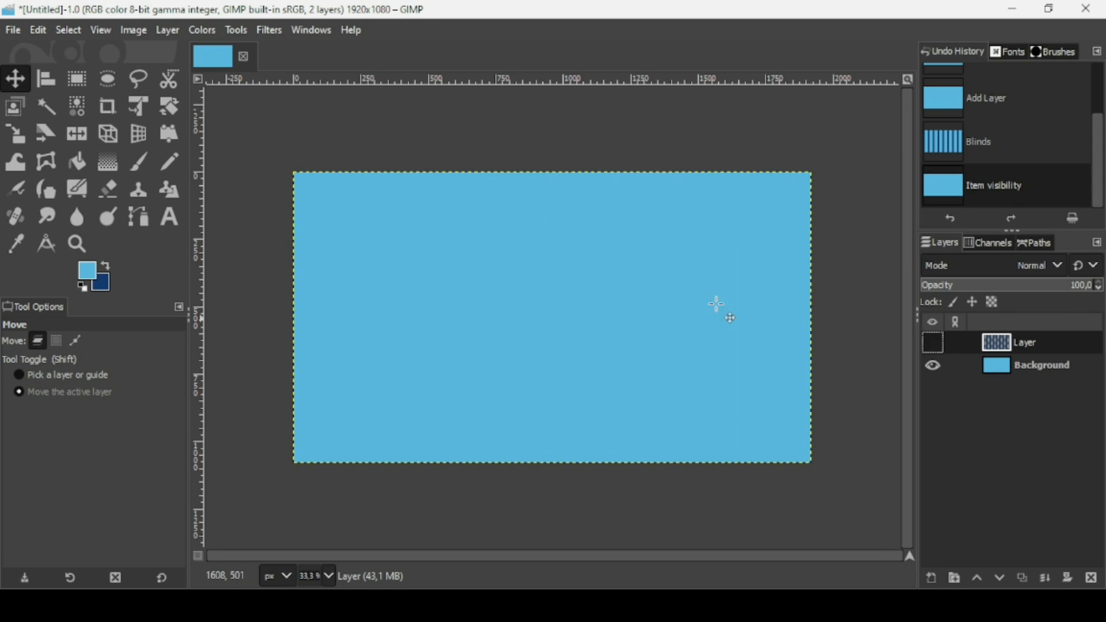
left_click(934, 344)
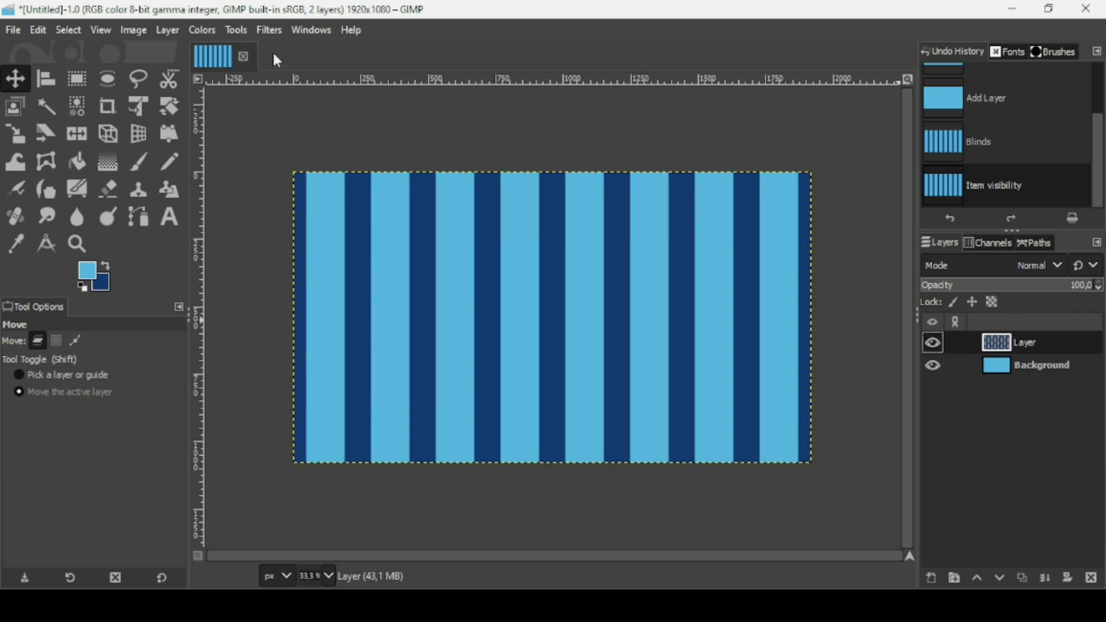
Step: Apply the Polar Coordinates distortion to the striped layer with a circle depth of 0 percent
left_click(269, 31)
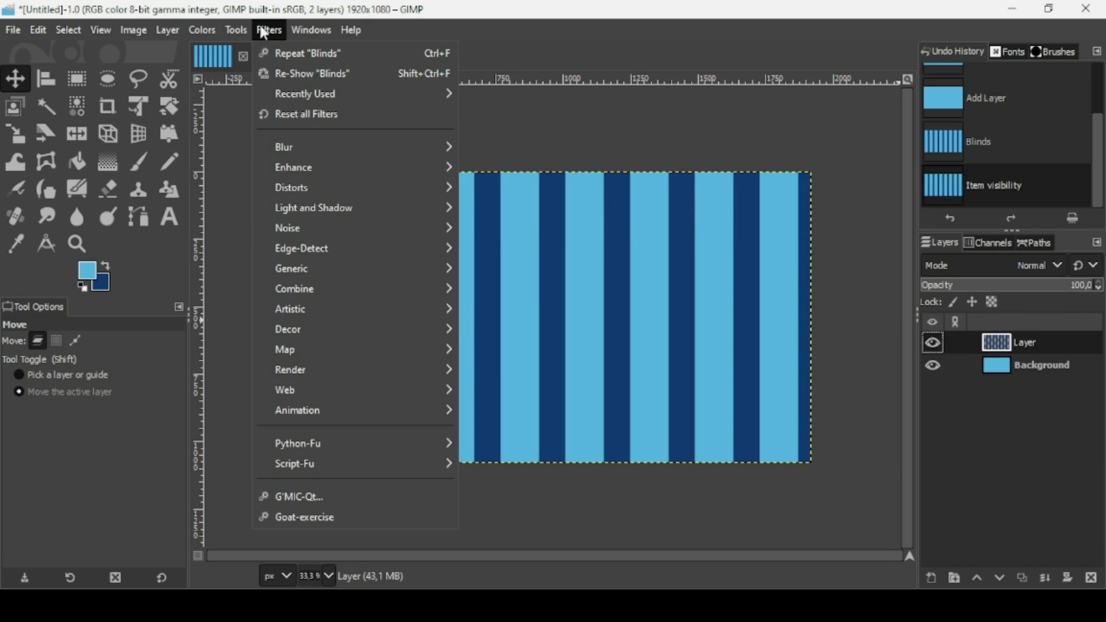
mouse_move(333, 188)
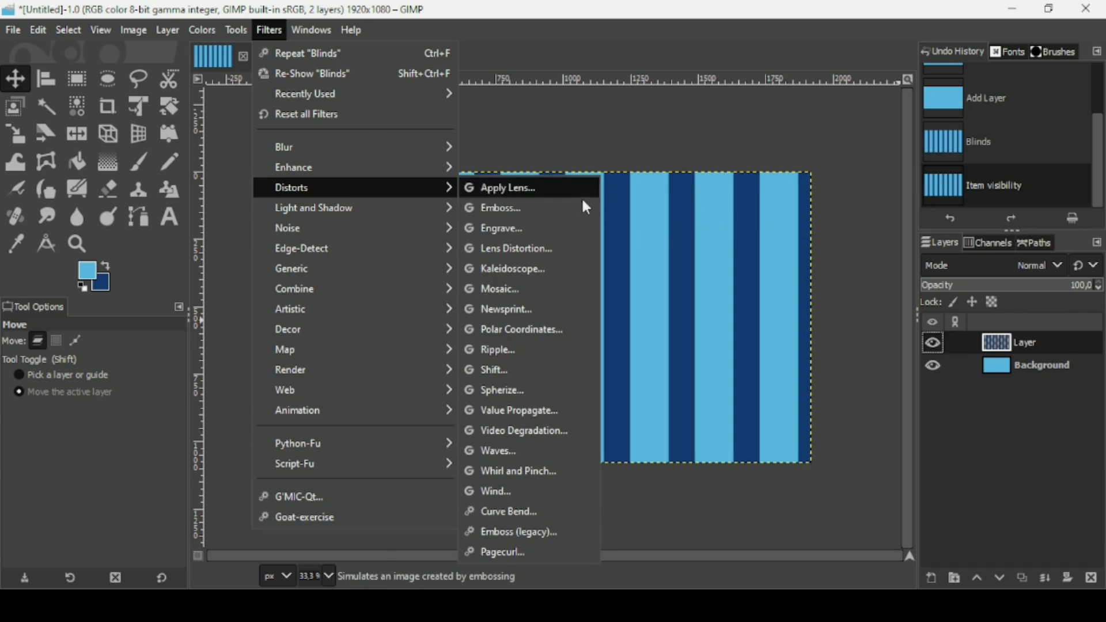
left_click(533, 329)
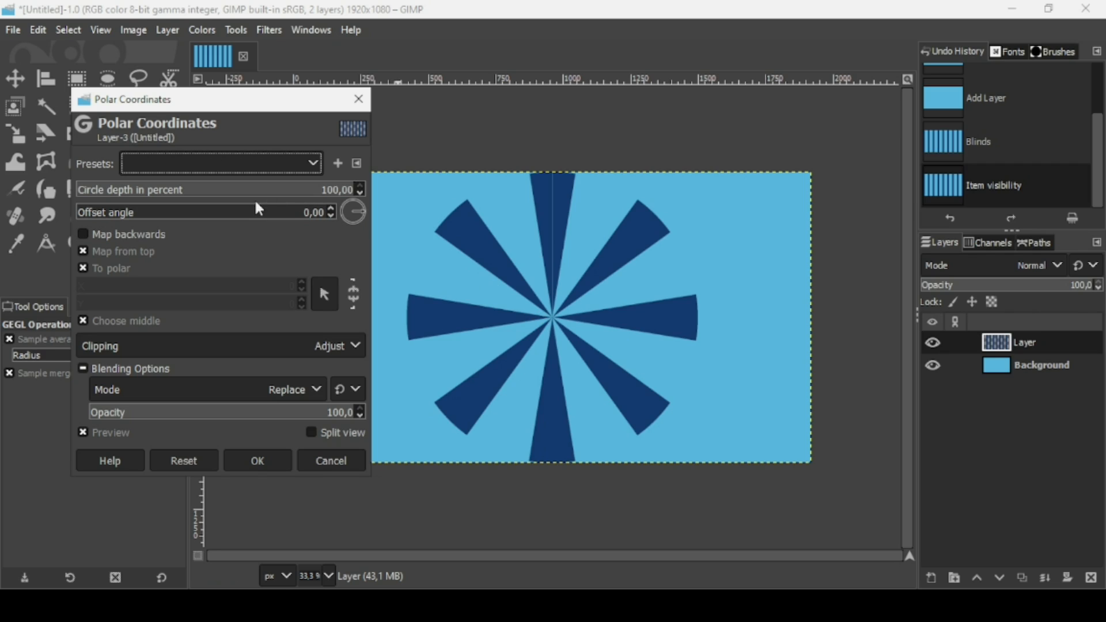
left_click(236, 193)
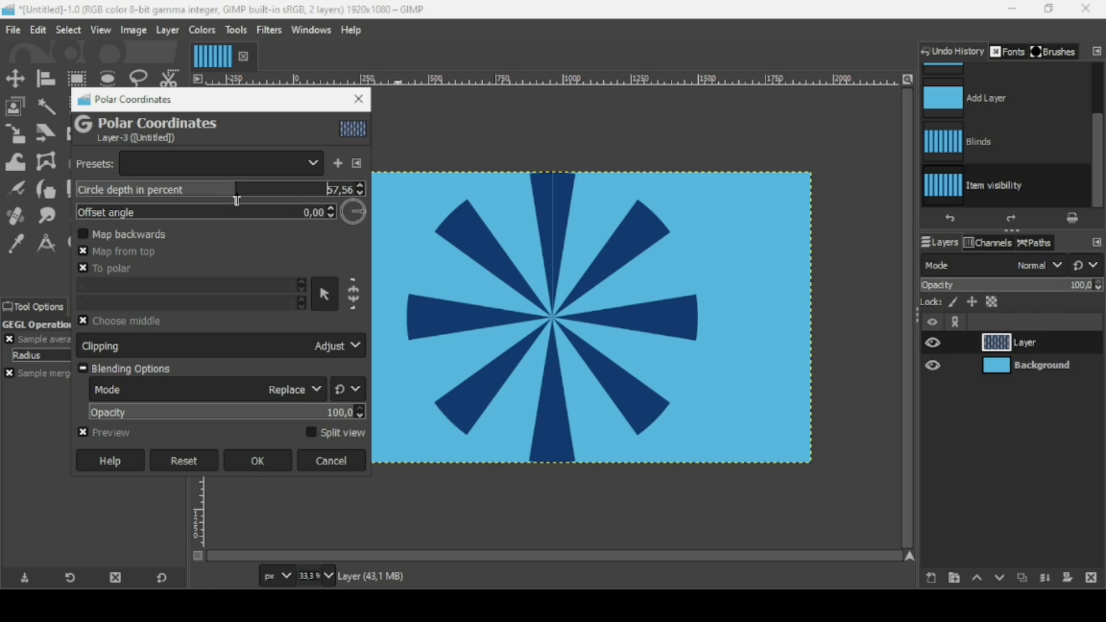
left_click_drag(237, 199, 55, 196)
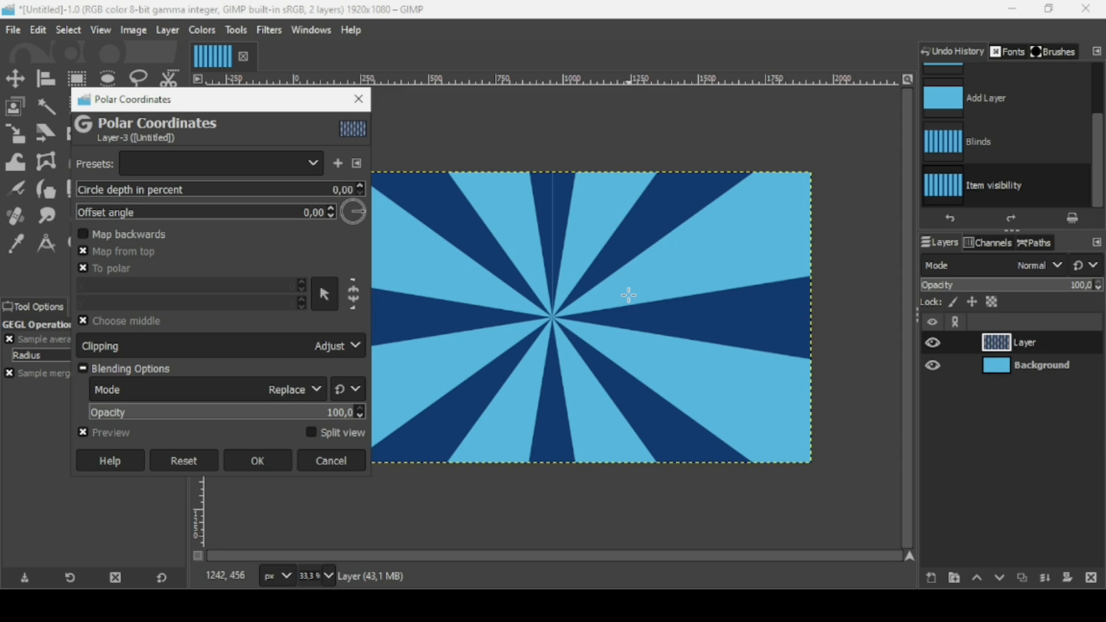
left_click(258, 462)
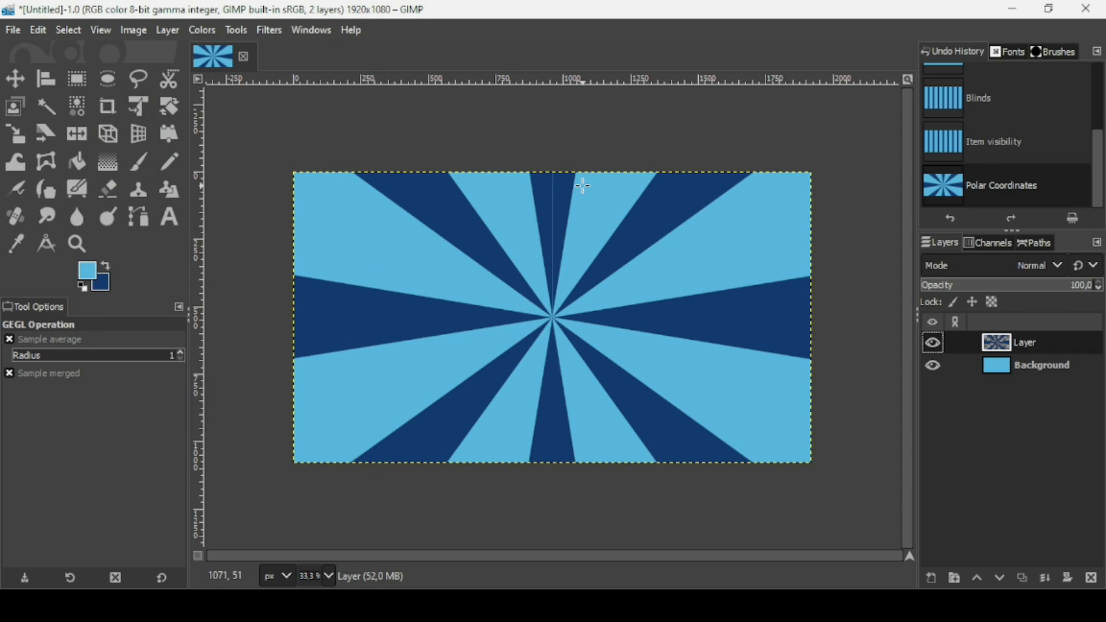
Step: Inspect the seam in the upper ray, duplicate the ray layer and flip the copy vertically
scroll(583, 186, "up", 1, "ctrl")
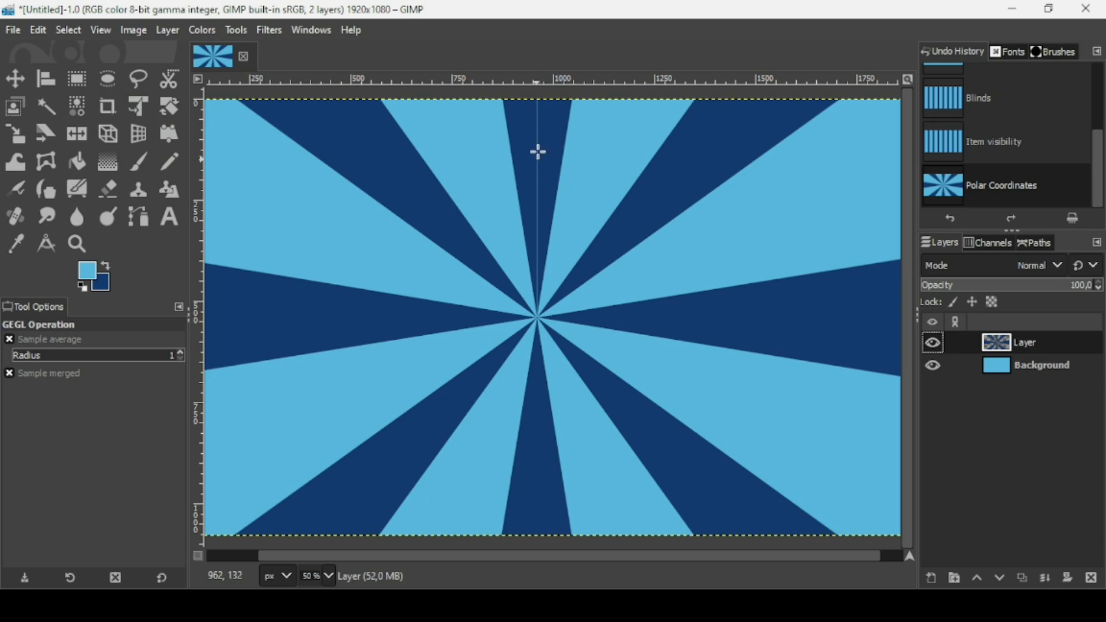
scroll(552, 189, "down", 1)
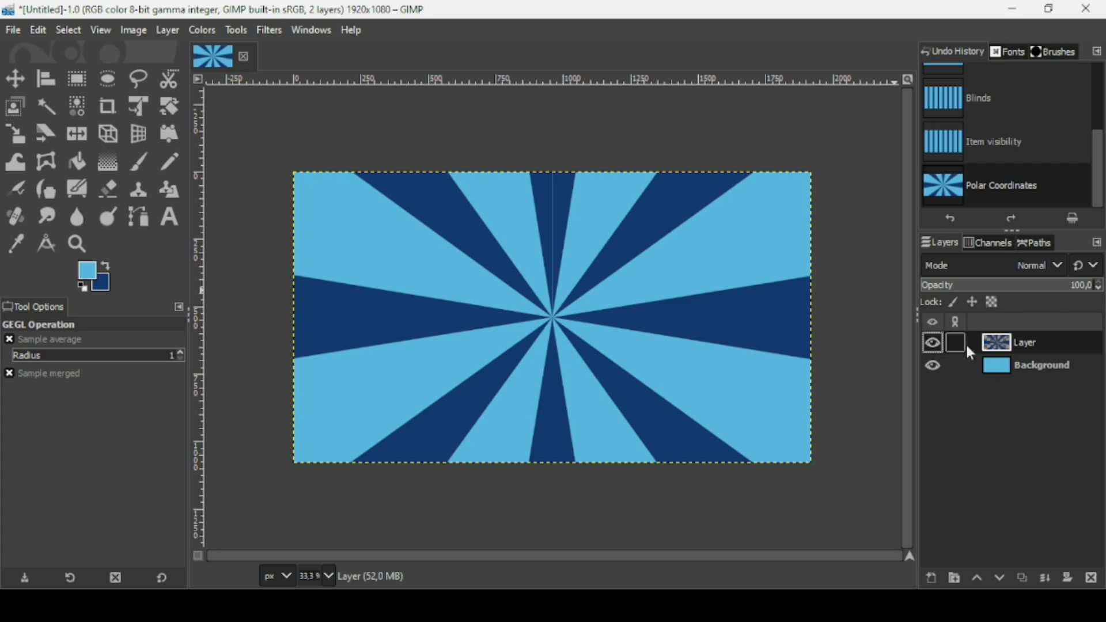
left_click(935, 344)
left_click(934, 344)
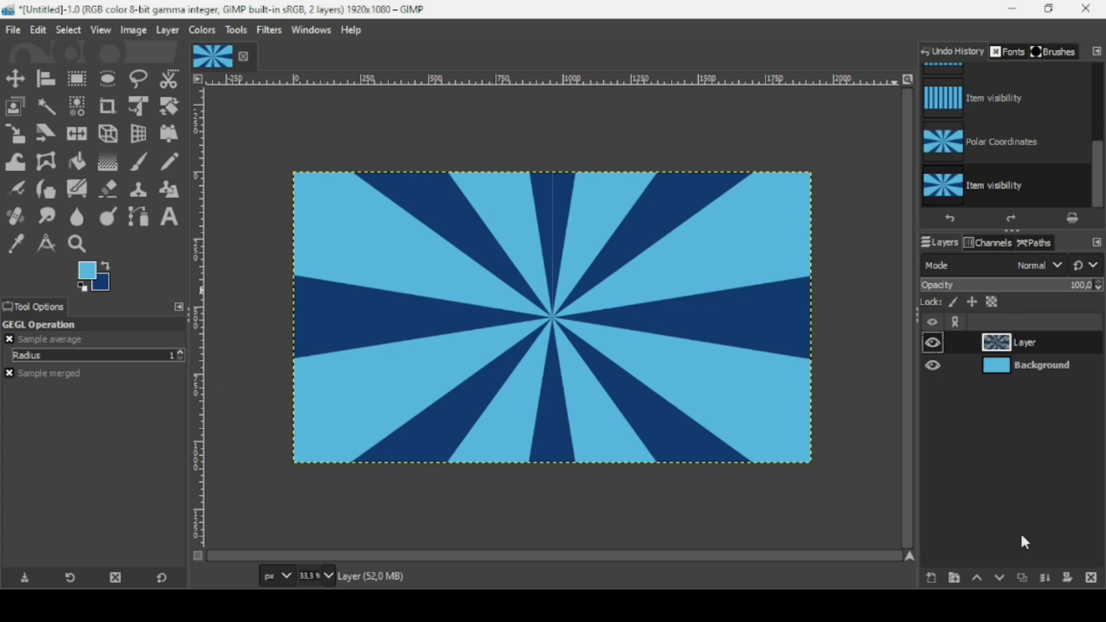
left_click(1022, 576)
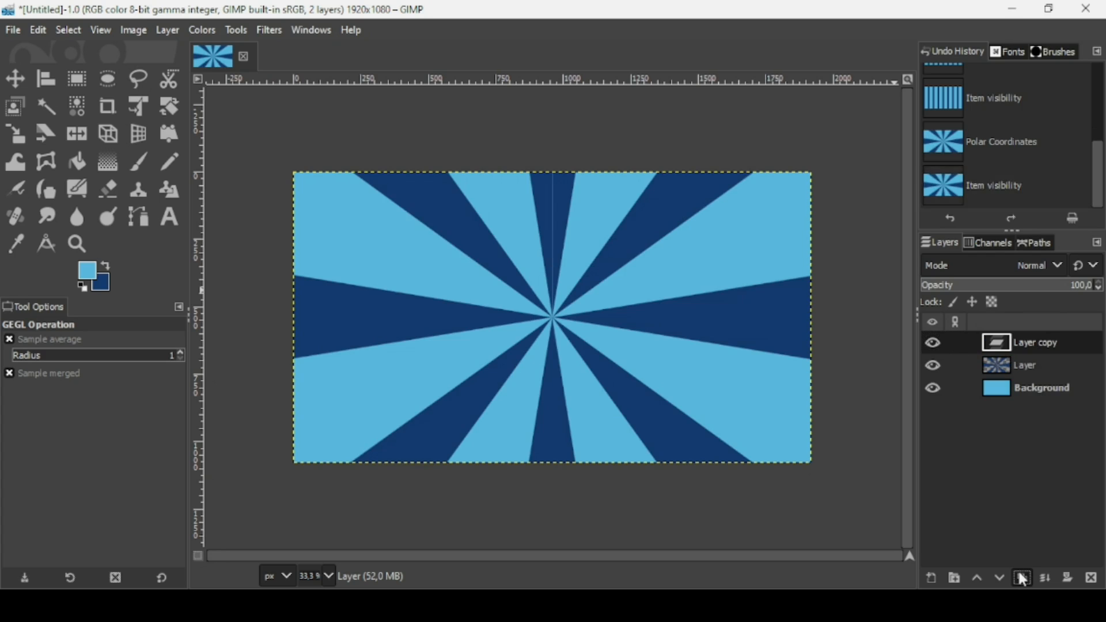
left_click(81, 140)
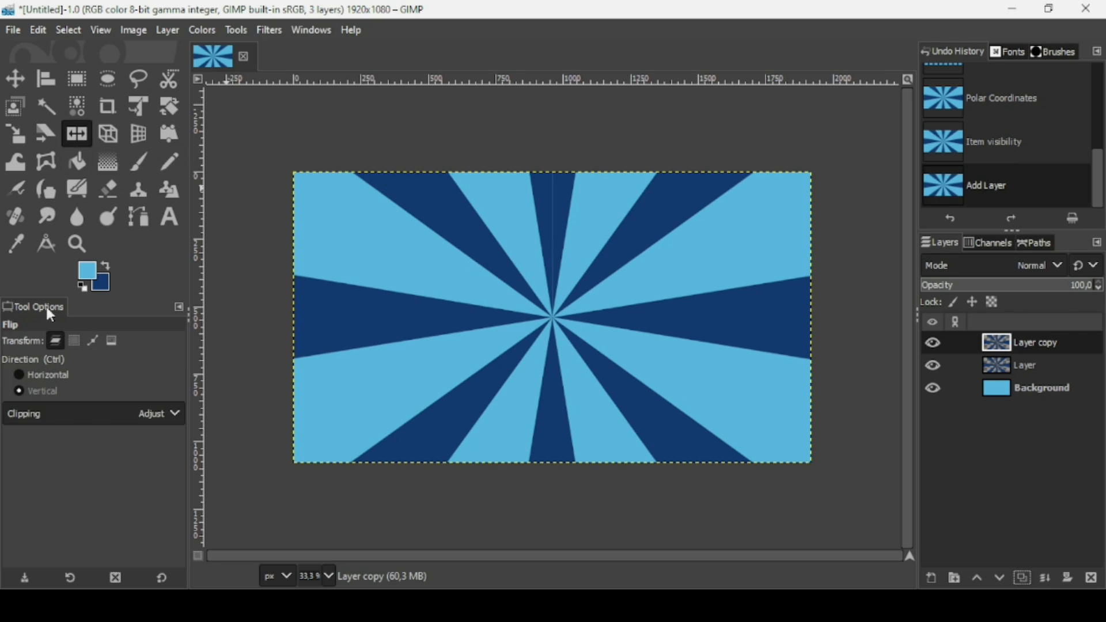
left_click(633, 297)
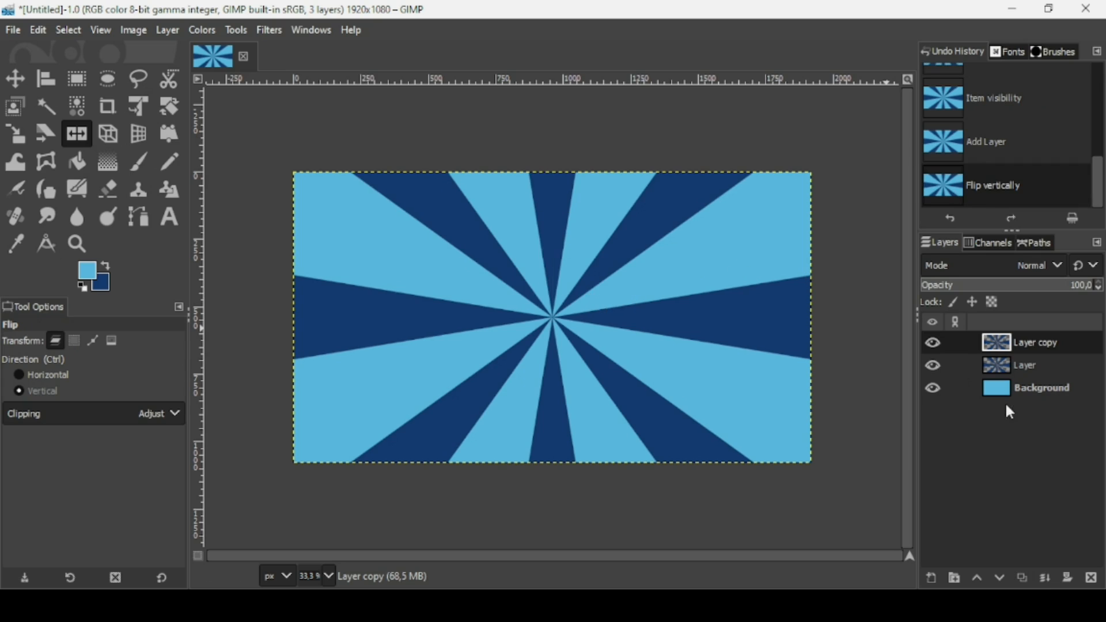
Step: Merge the flipped copy down into the original ray layer and check it by hiding and showing the layer
left_click(1048, 581)
left_click(934, 344)
left_click(934, 344)
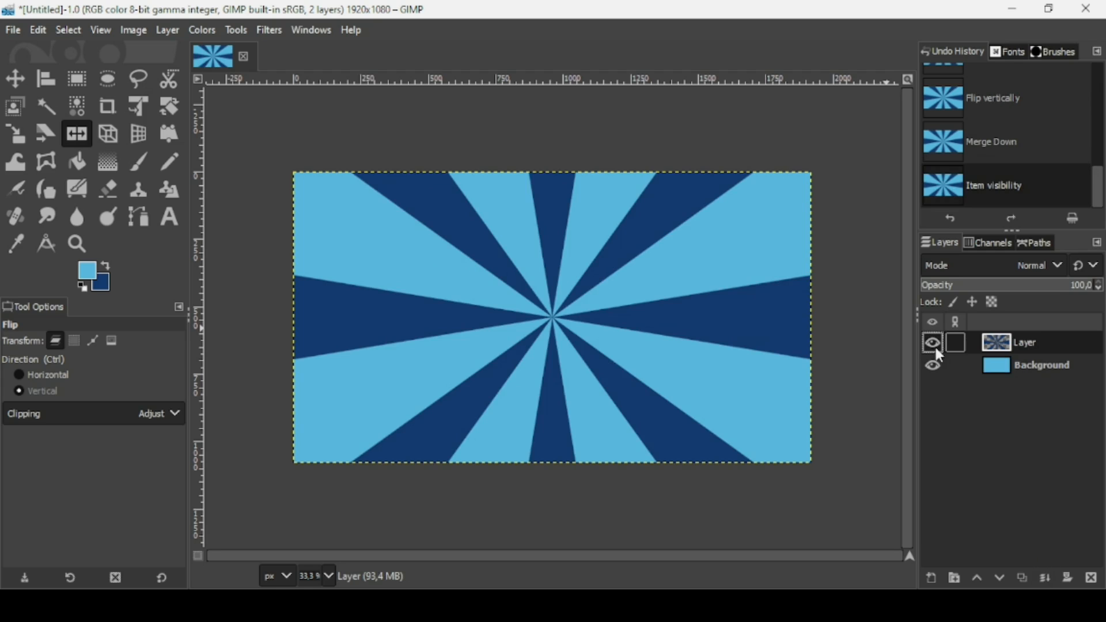
Step: Apply Whirl and Pinch to the ray layer with a whirl of 33.5 and a radius of 1.157
left_click(274, 29)
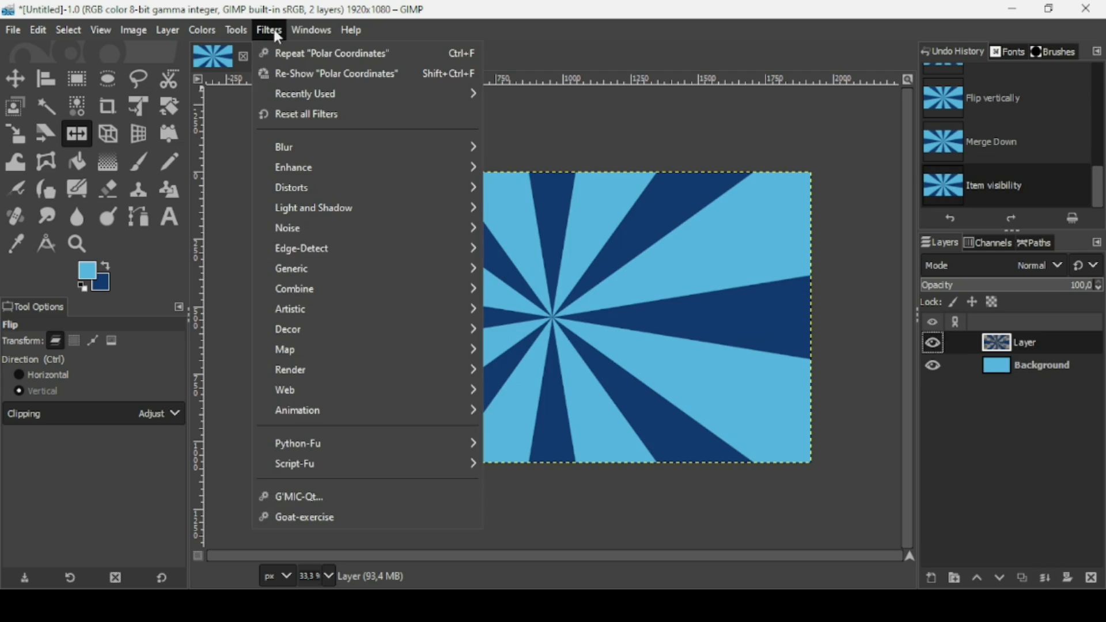
mouse_move(307, 189)
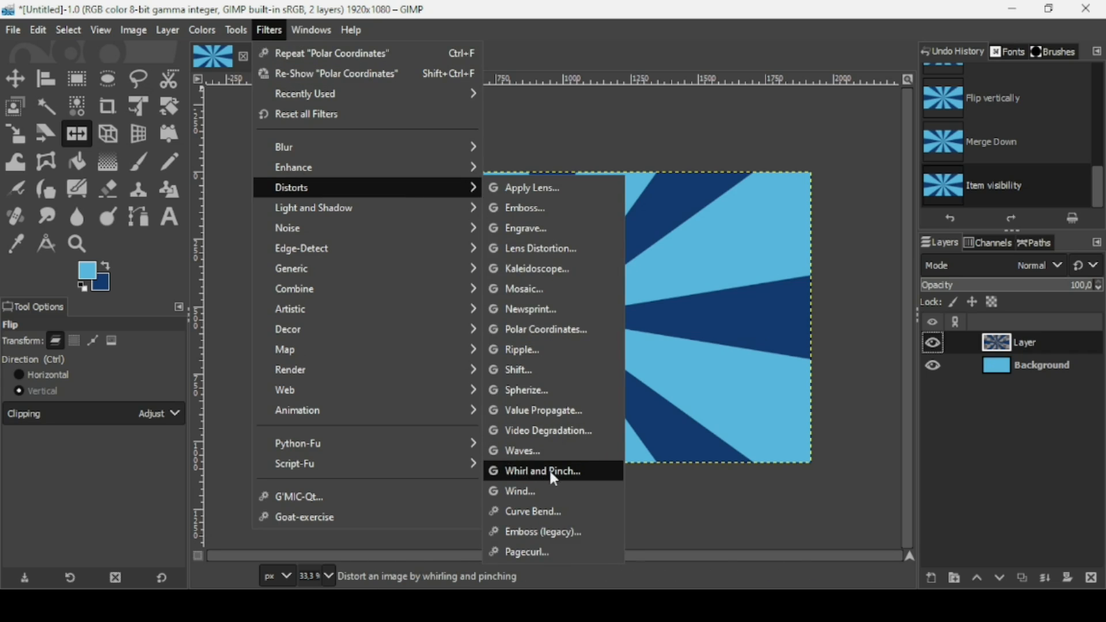
left_click(572, 481)
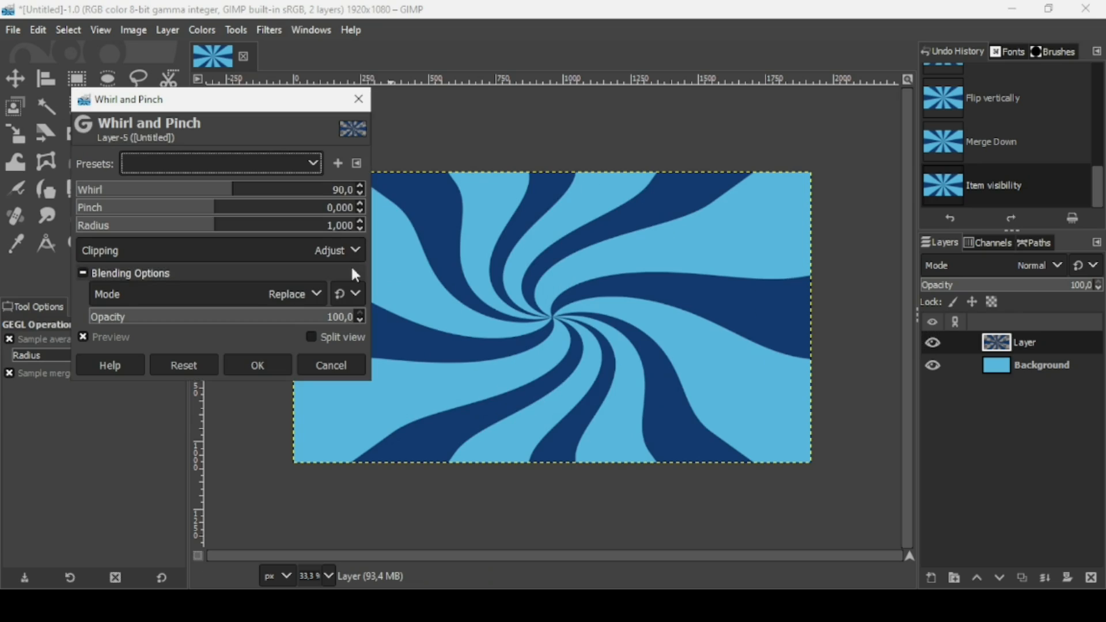
left_click(223, 191)
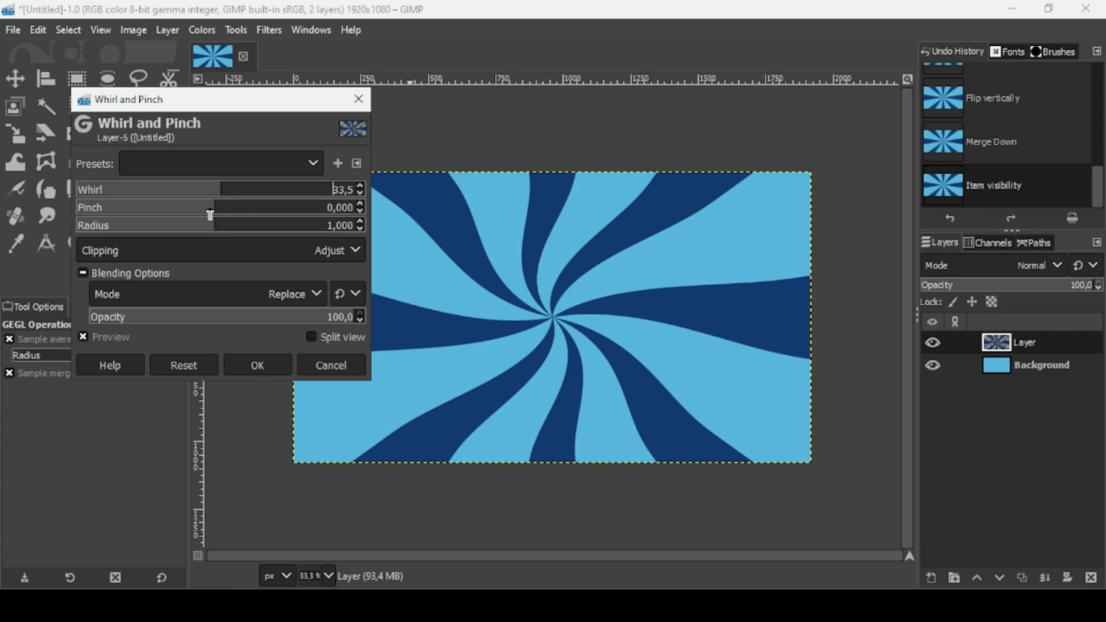
left_click(236, 229)
left_click_drag(236, 229, 238, 230)
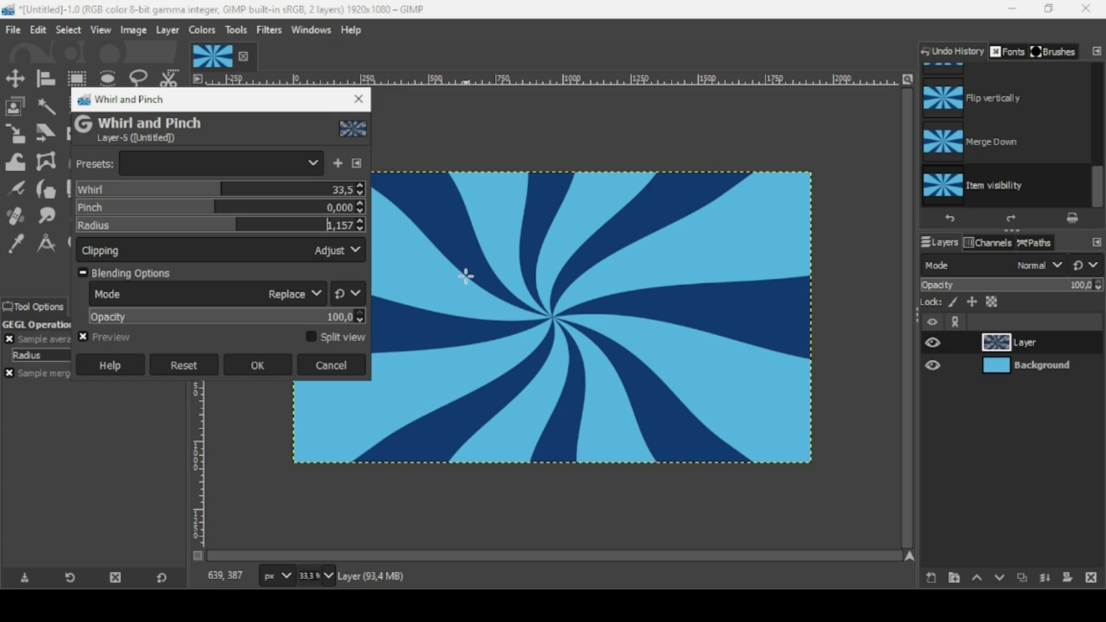
left_click(263, 363)
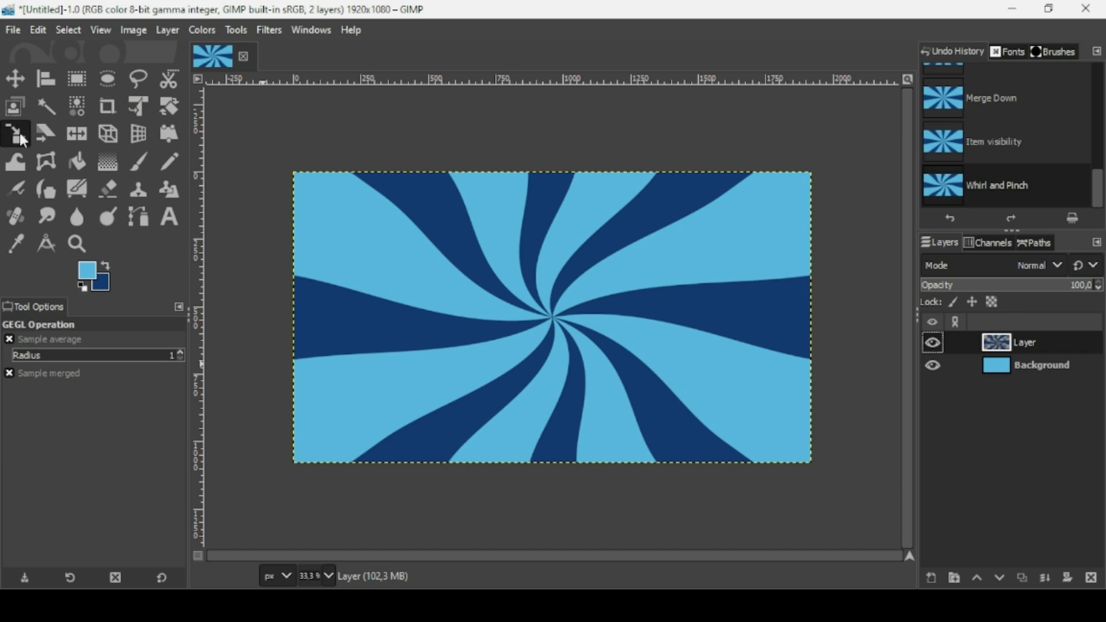
Step: Scale the ray layer proportionally around its centre to 3305 x 1859 pixels and fit the layer to the image size
left_click(22, 138)
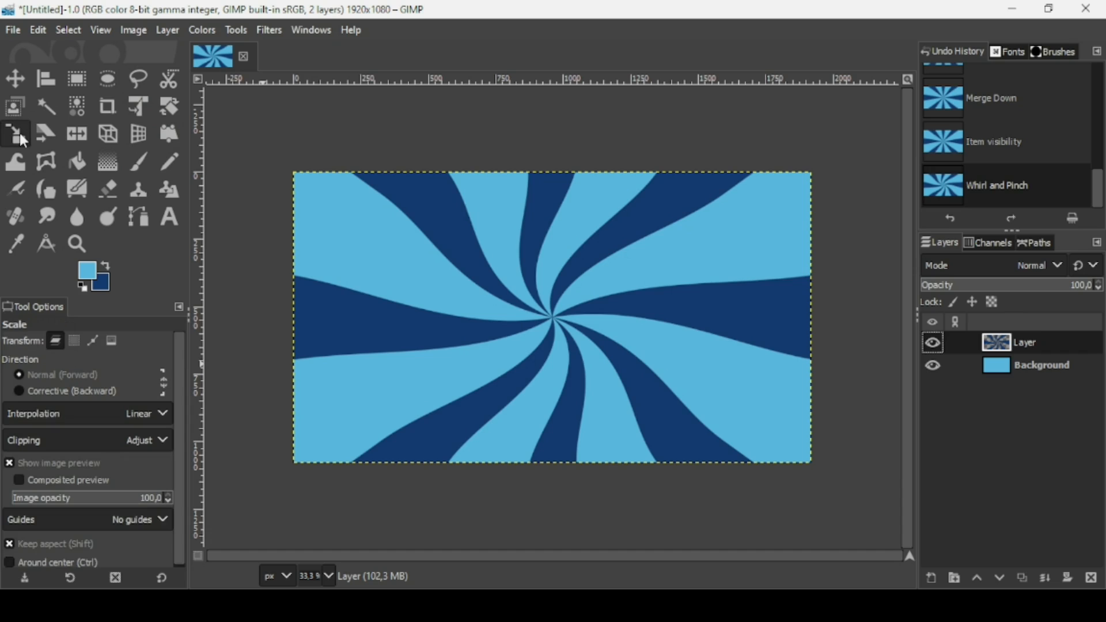
left_click(935, 344)
left_click(934, 343)
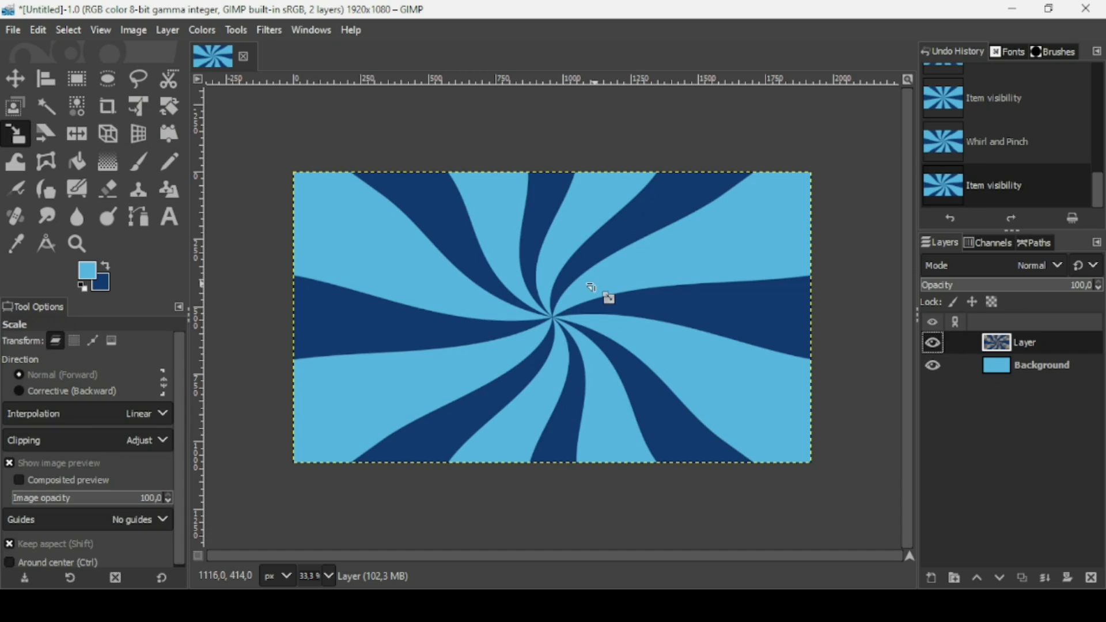
left_click(596, 284)
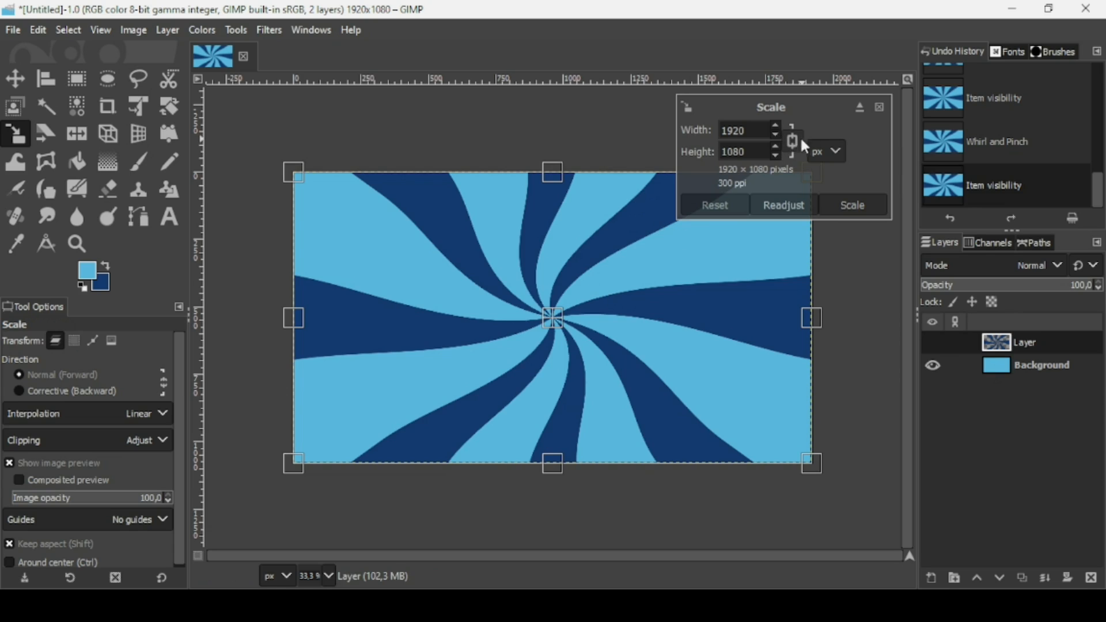
key("ctrl")
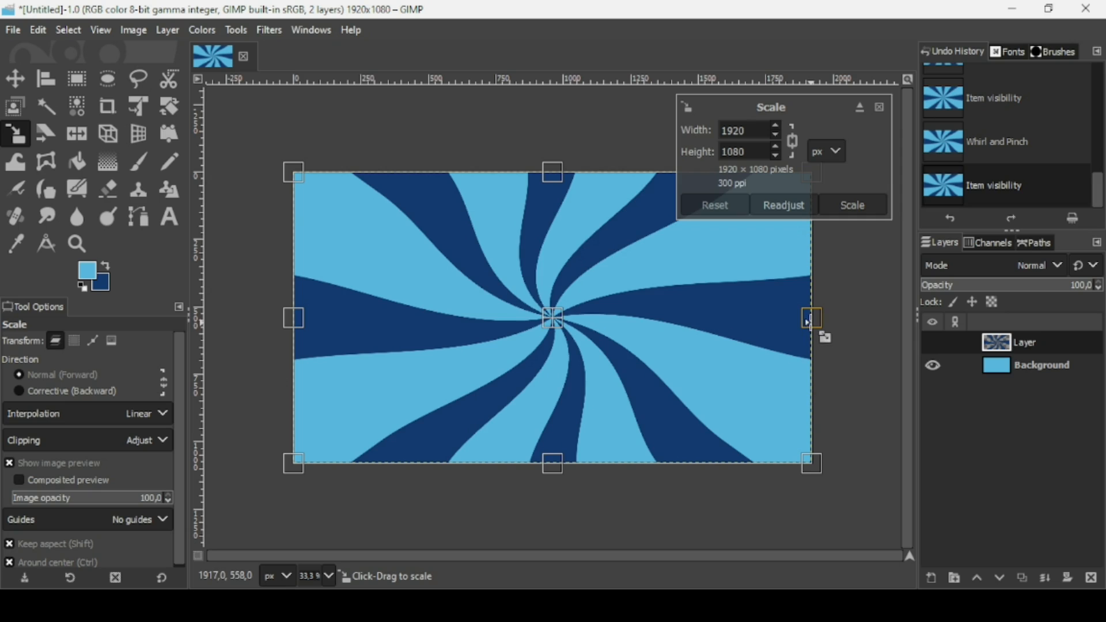
left_click_drag(825, 323, 1003, 339)
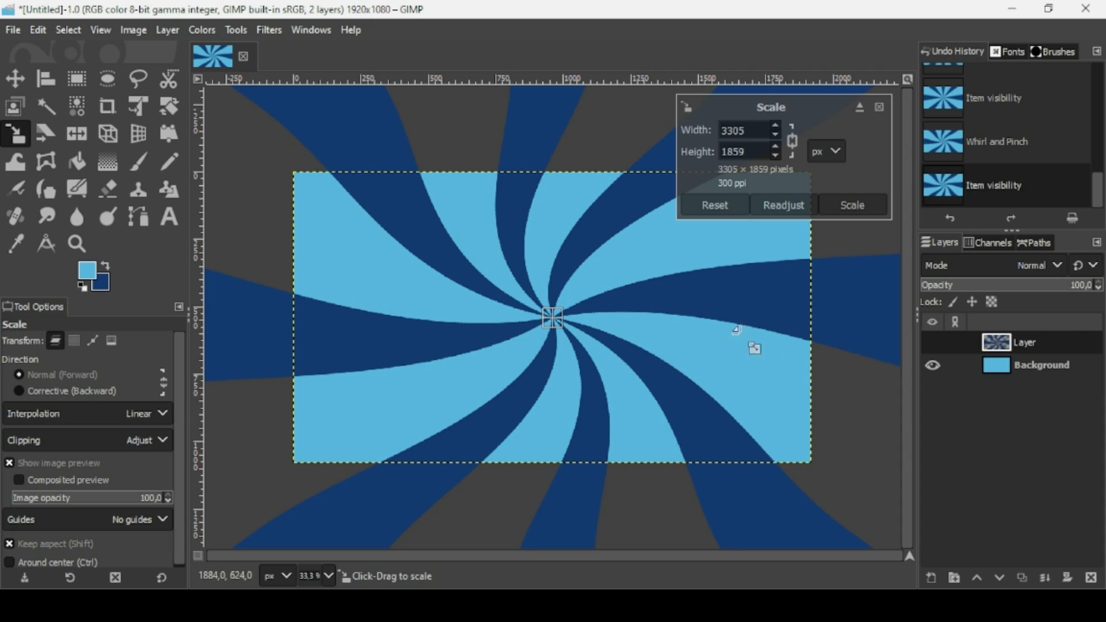
left_click(852, 204)
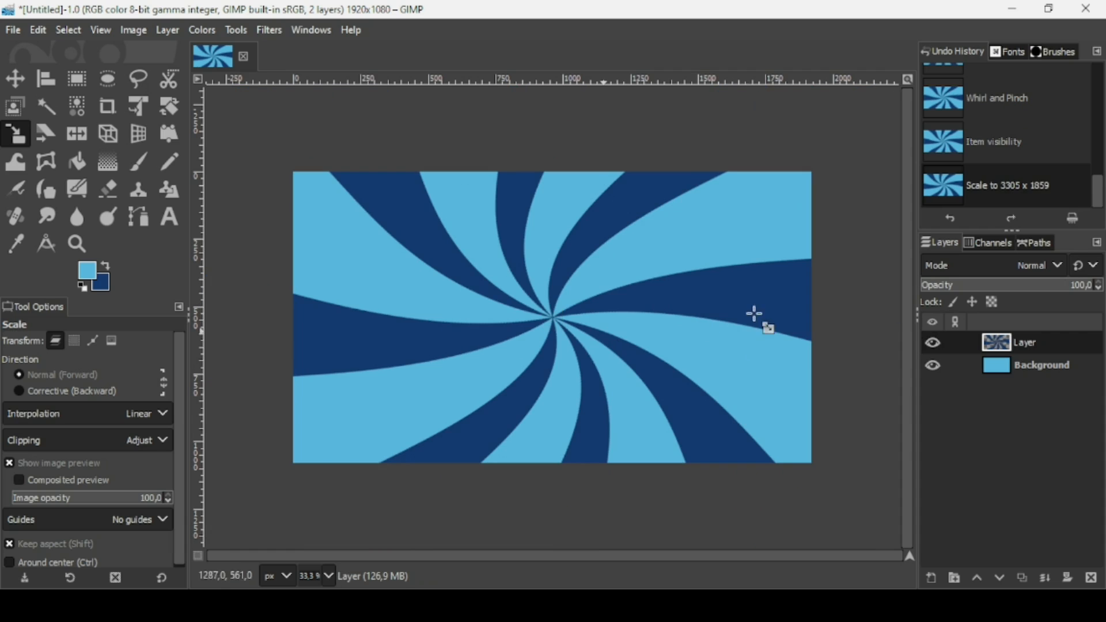
right_click(1001, 347)
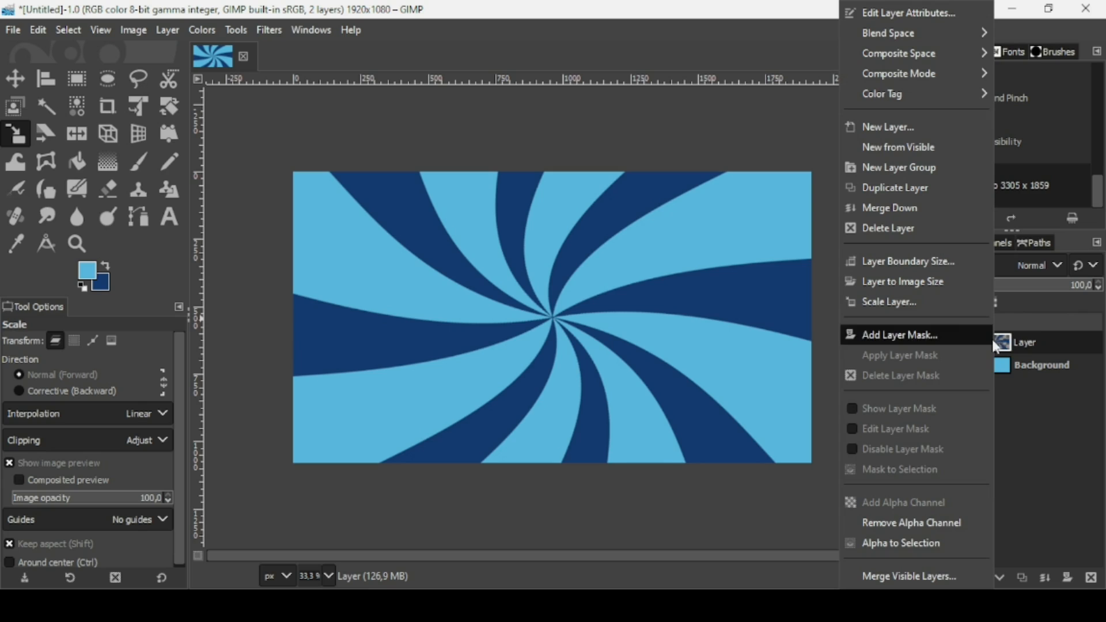
left_click(961, 280)
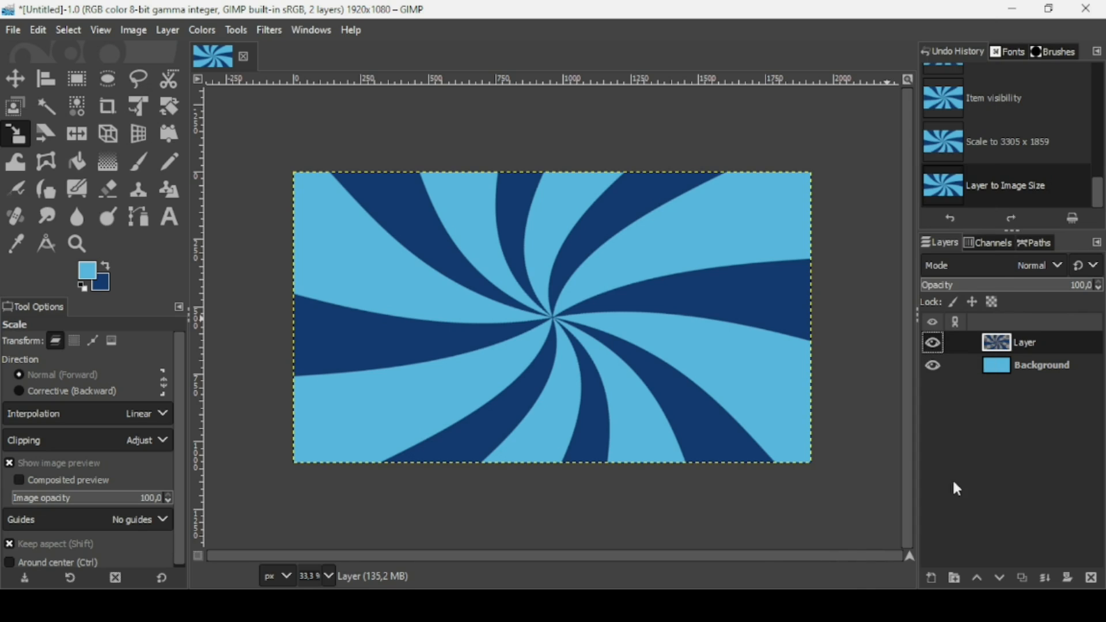
Step: Add a transparent 1920 x 1080 layer and lower it beneath the ray layer
left_click(929, 579)
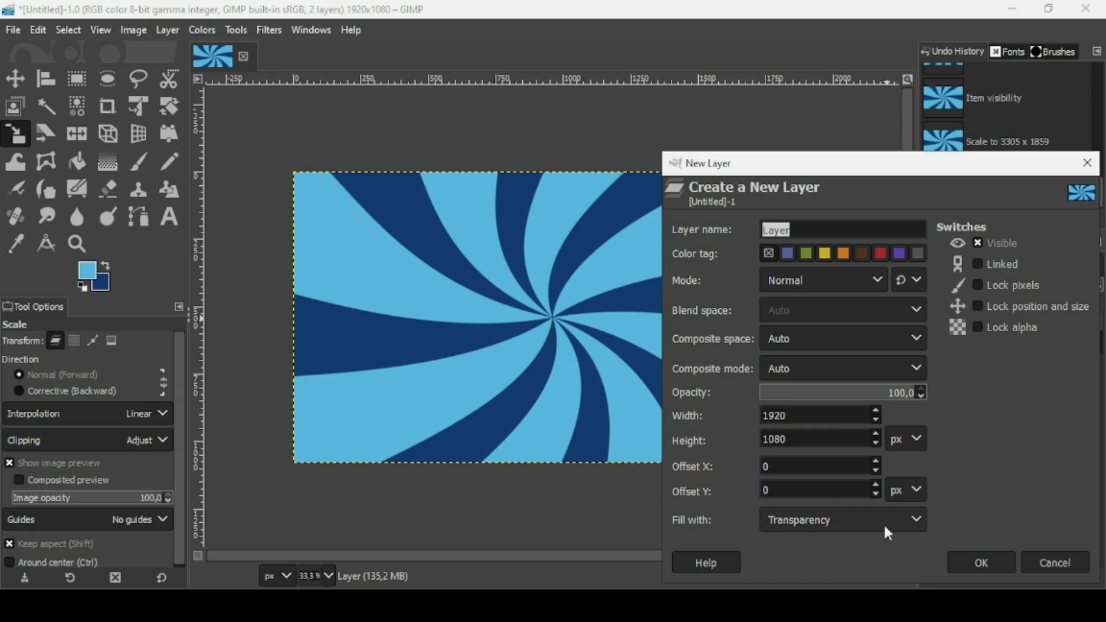
left_click(973, 562)
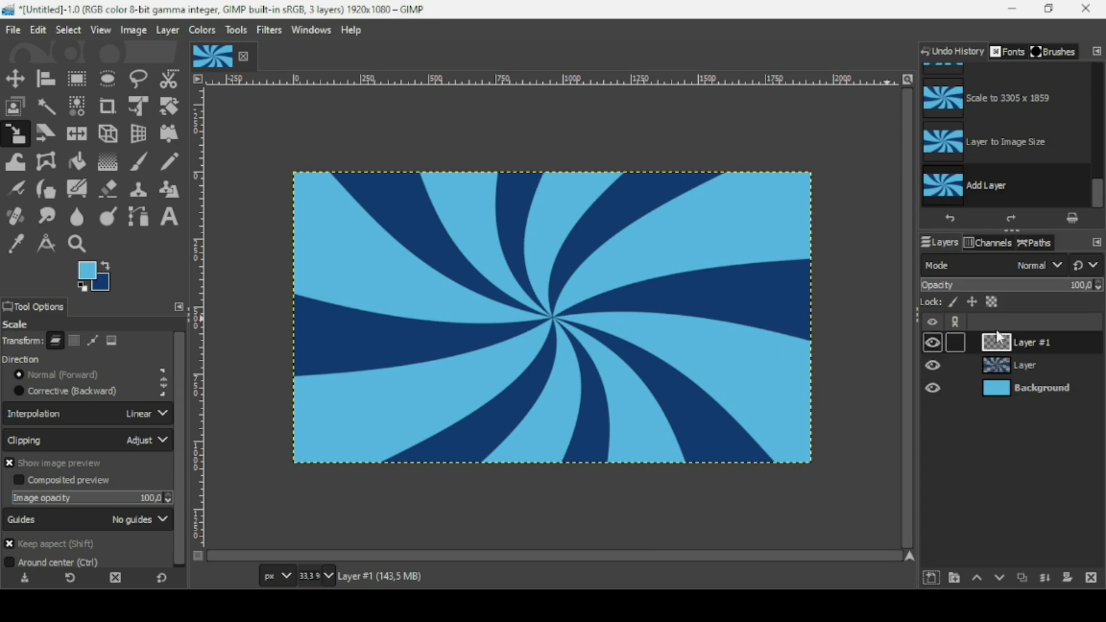
left_click(1000, 580)
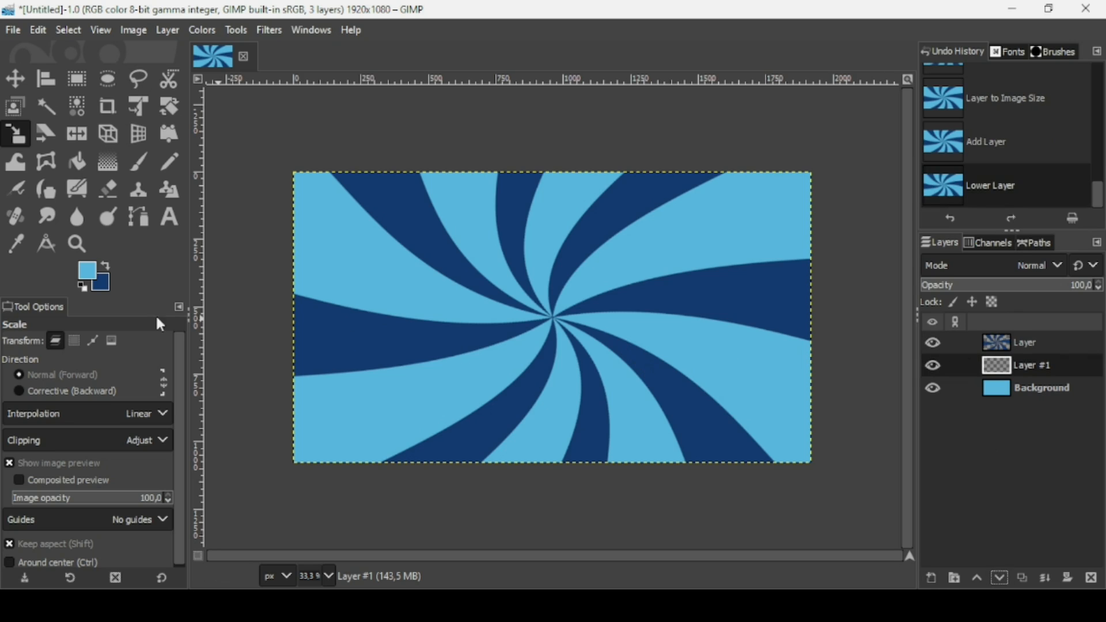
Step: Paint a soft white glow at the rays' centre with two dabs of the Paintbrush at size 1033
left_click(84, 287)
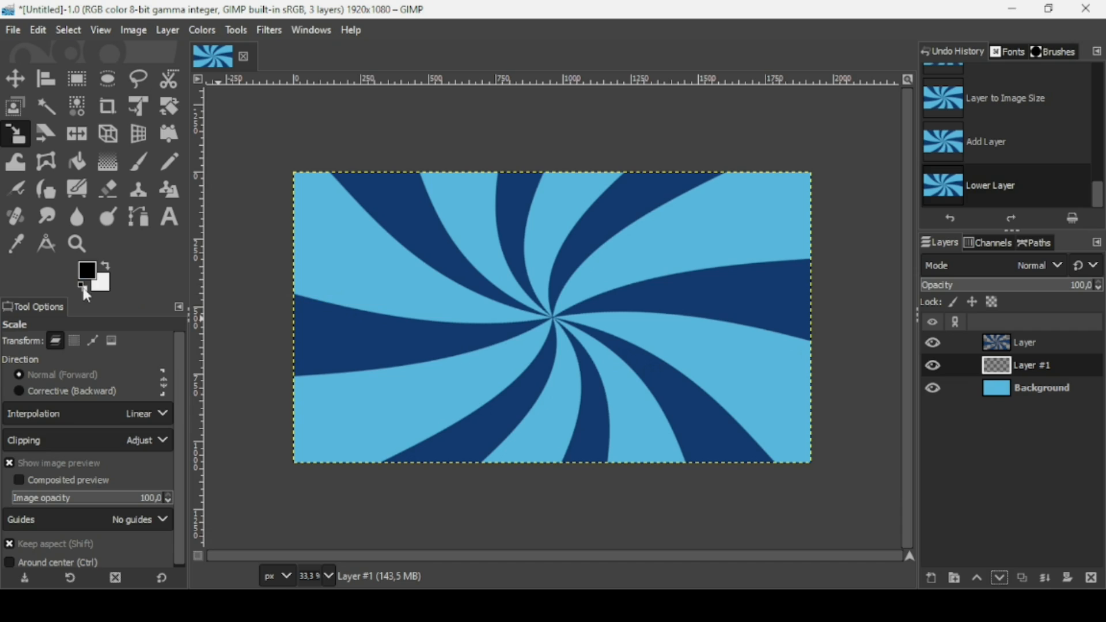
left_click(108, 268)
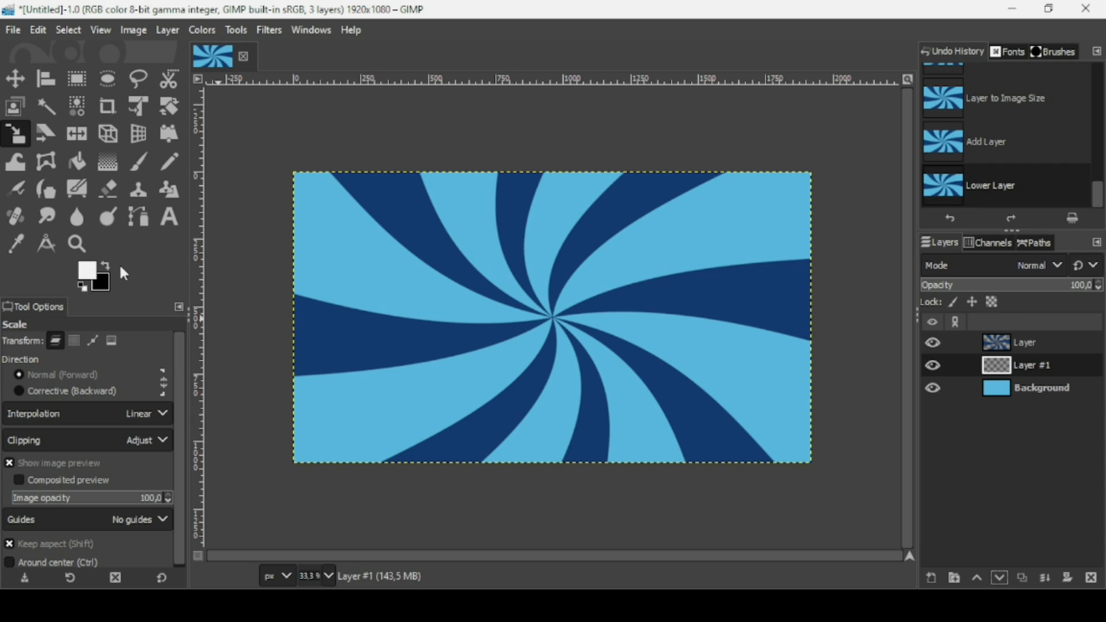
left_click(140, 166)
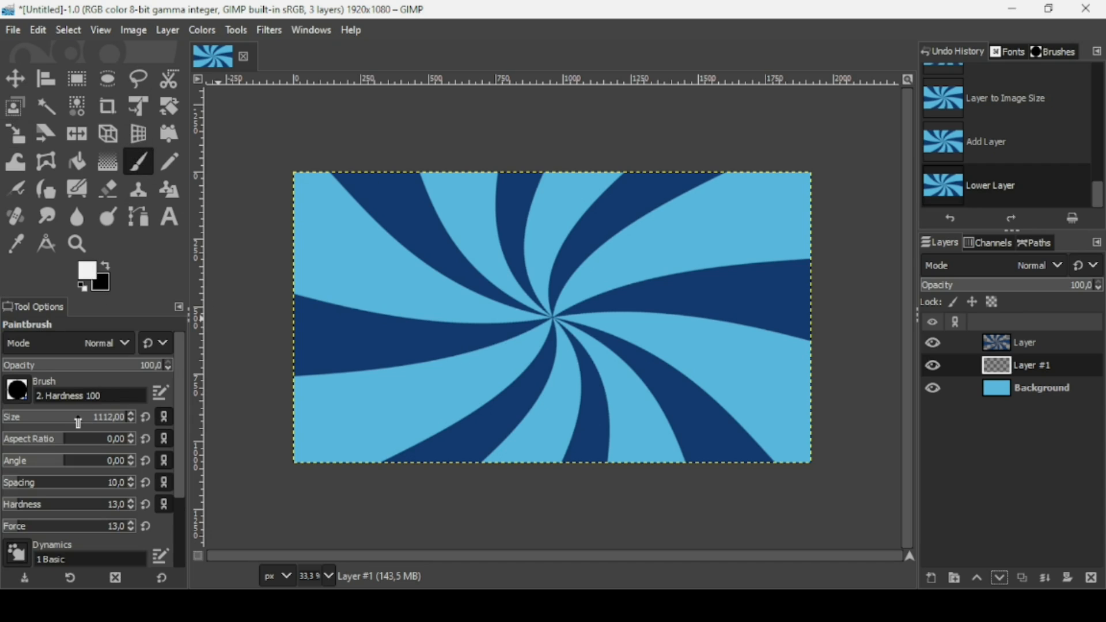
left_click_drag(94, 420, 129, 420)
left_click_drag(180, 467, 176, 318)
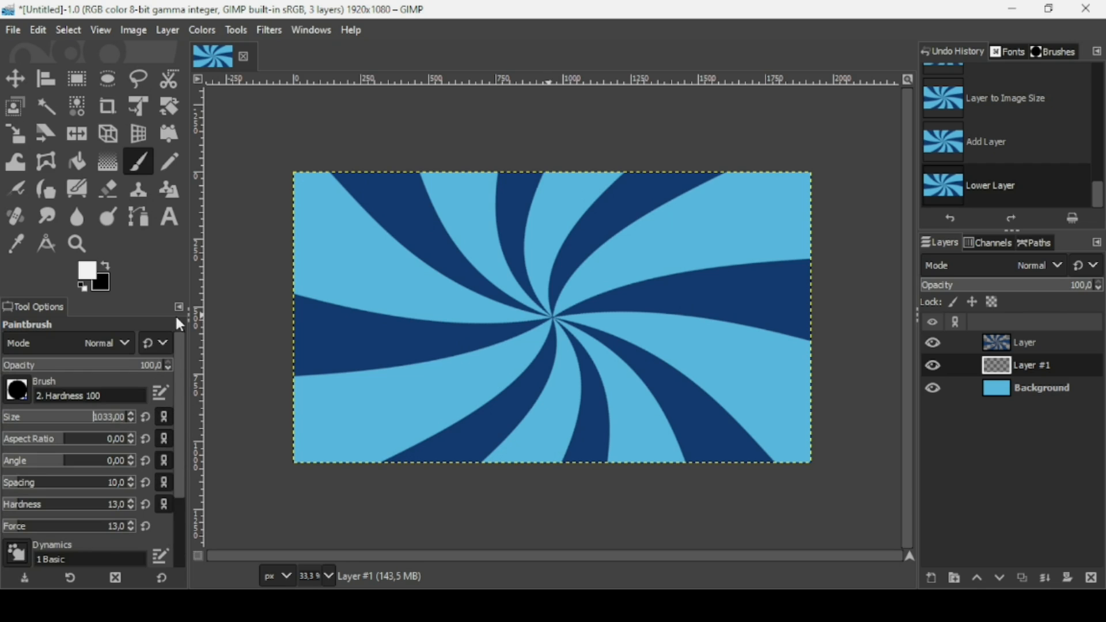
left_click(551, 318)
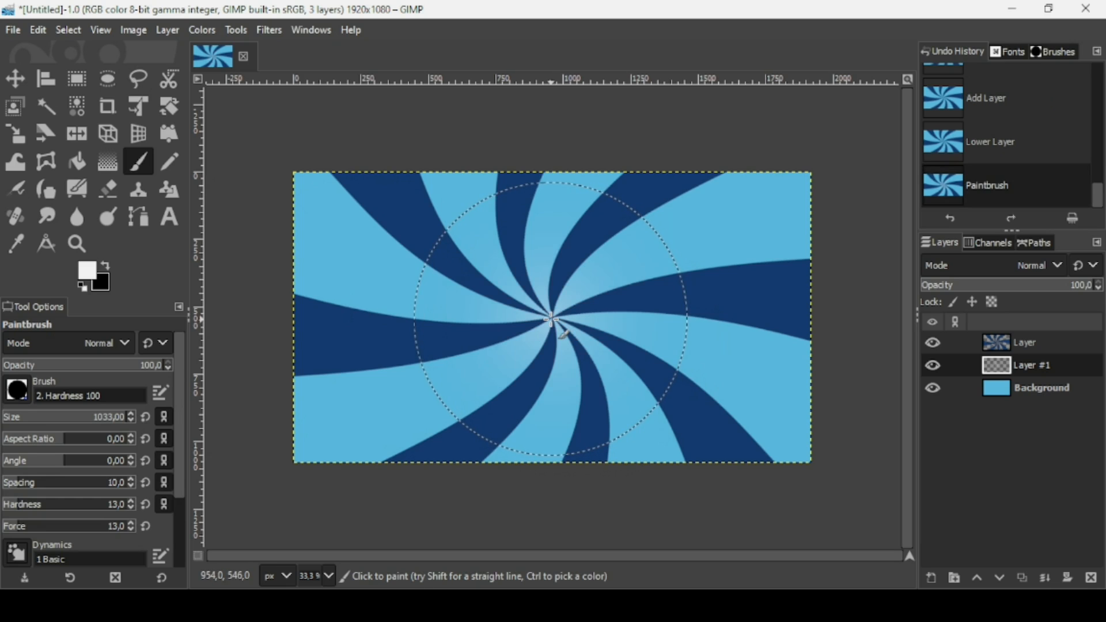
left_click(552, 319)
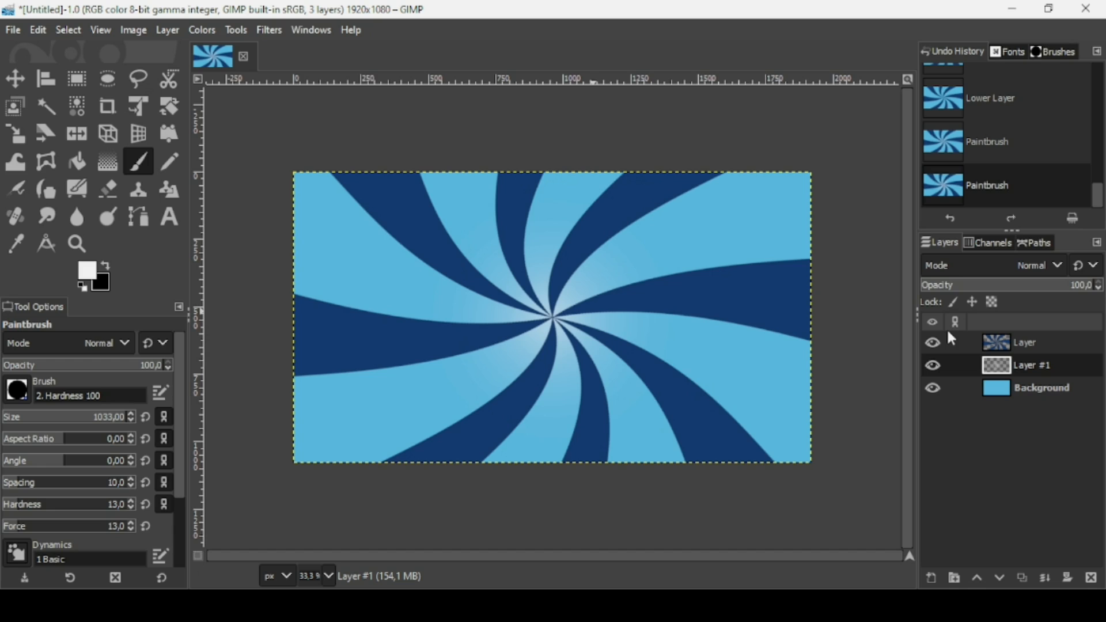
Step: Create a new layer from the visible image above the ray layer
left_click(1005, 346)
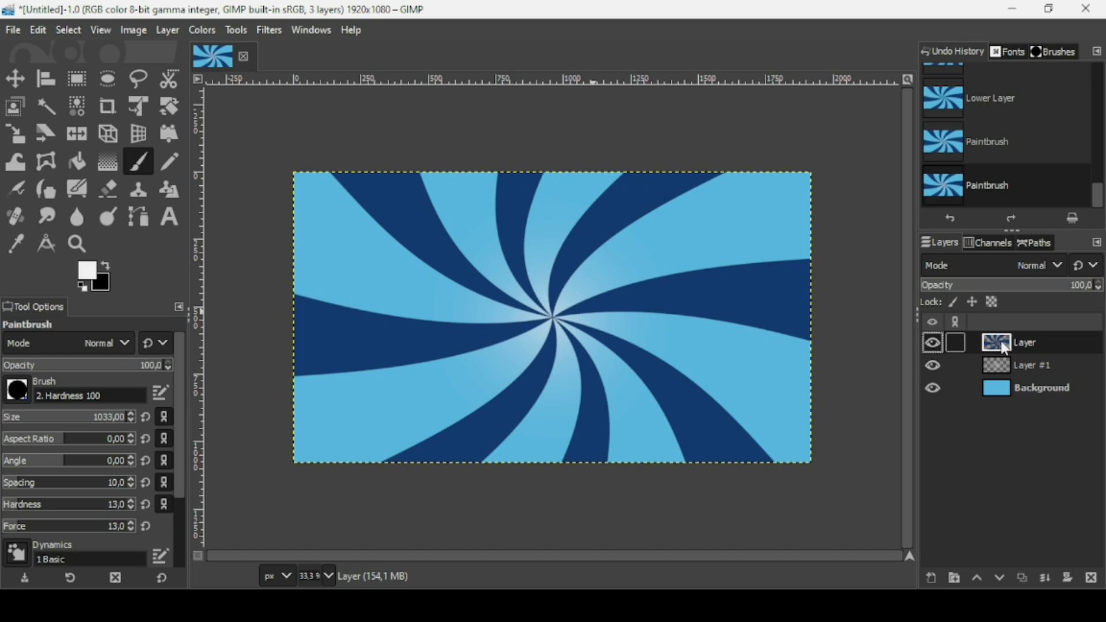
right_click(1004, 346)
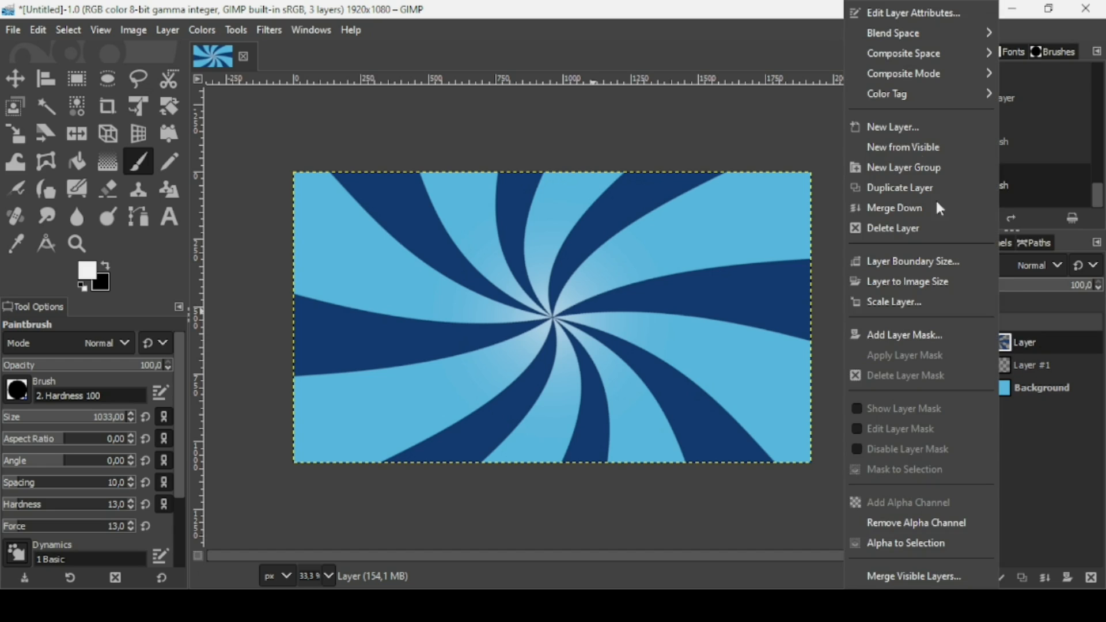
left_click(910, 150)
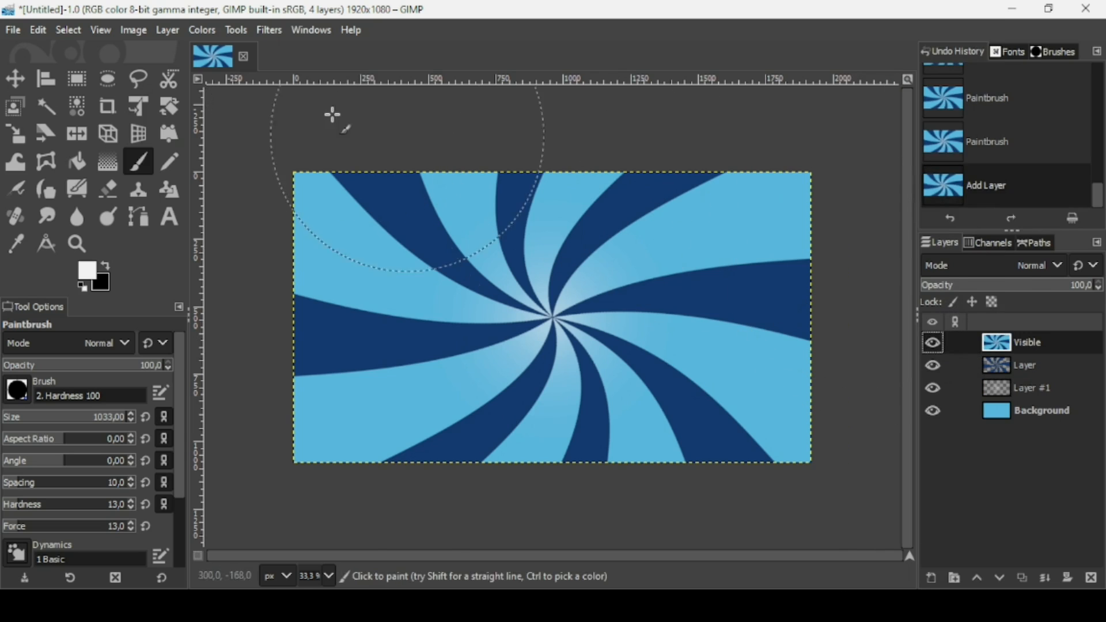
Step: Sharpen the combined visible layer with Unsharp Mask at radius 1.418 and amount 0.301
left_click(269, 28)
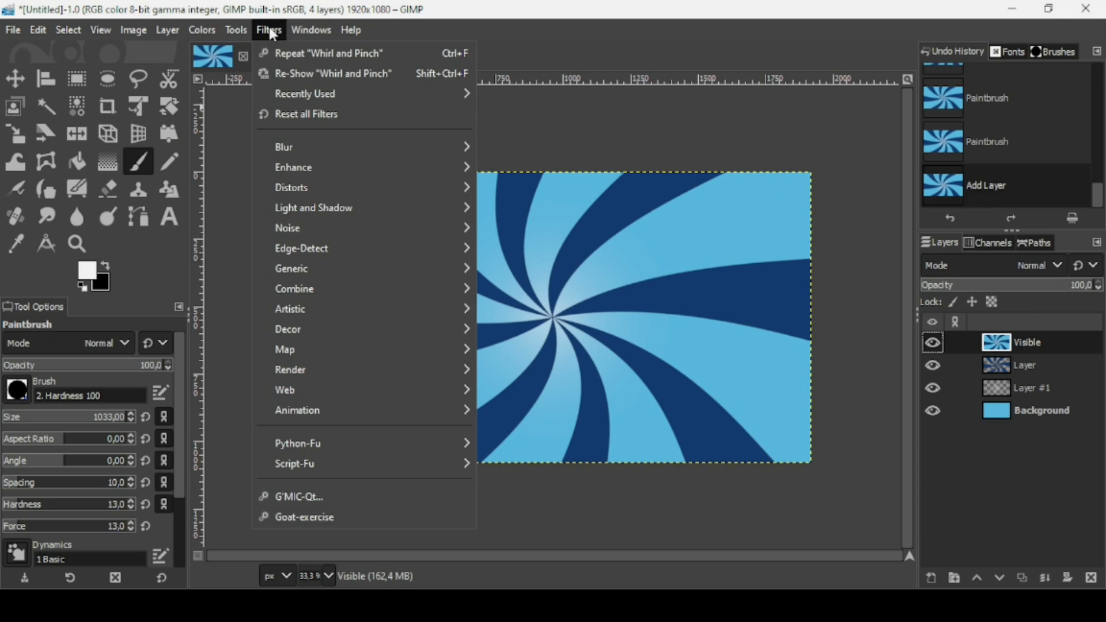
mouse_move(391, 173)
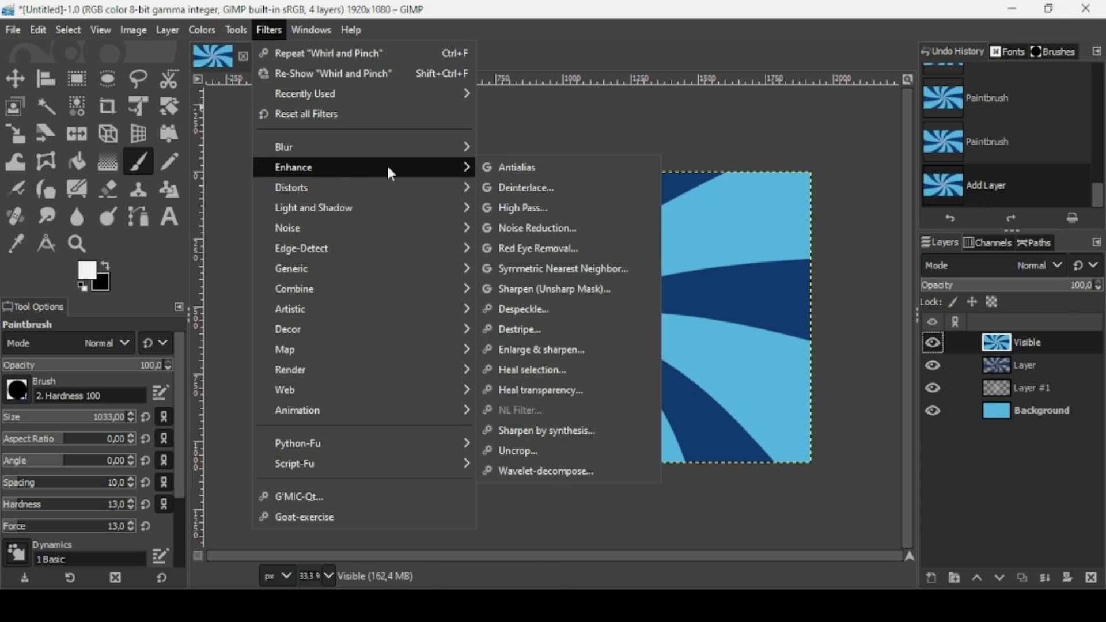
left_click(581, 283)
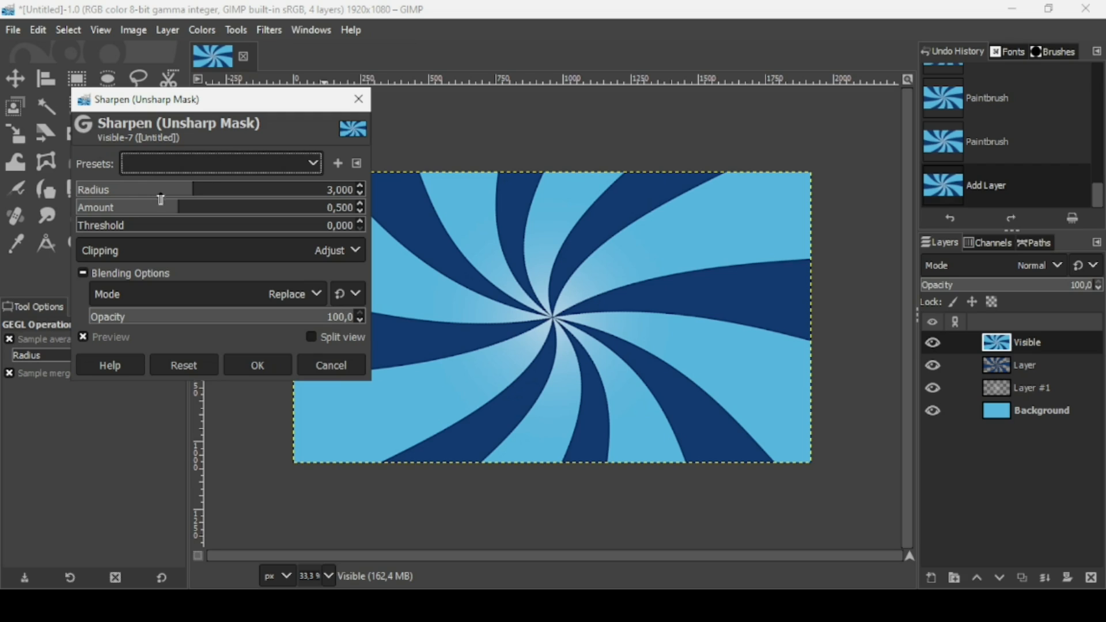
left_click_drag(185, 189, 163, 214)
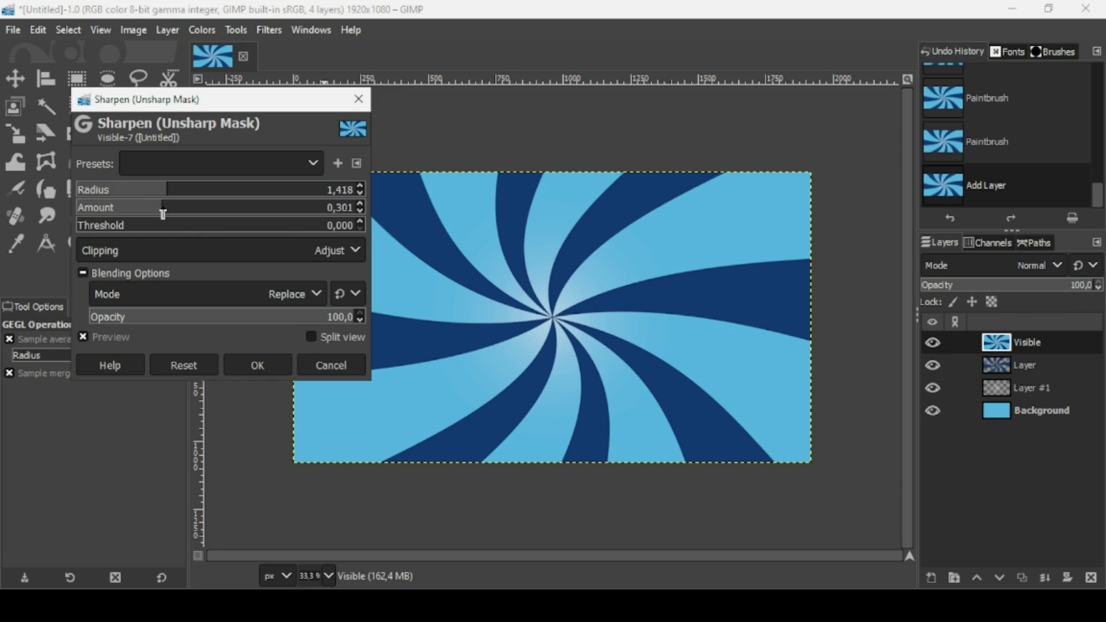
left_click(260, 363)
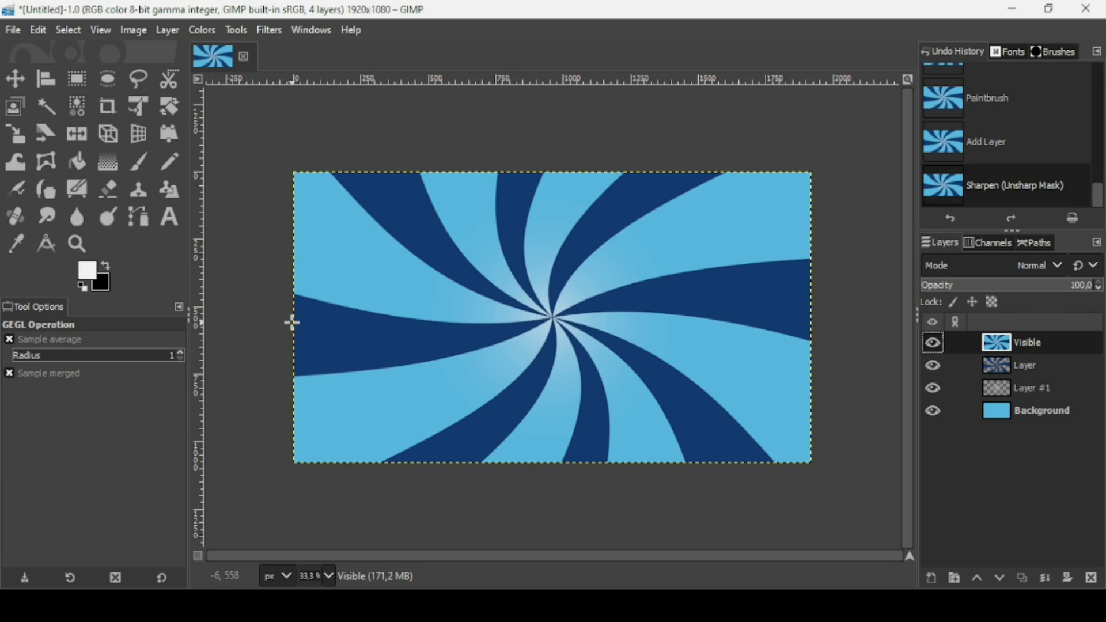